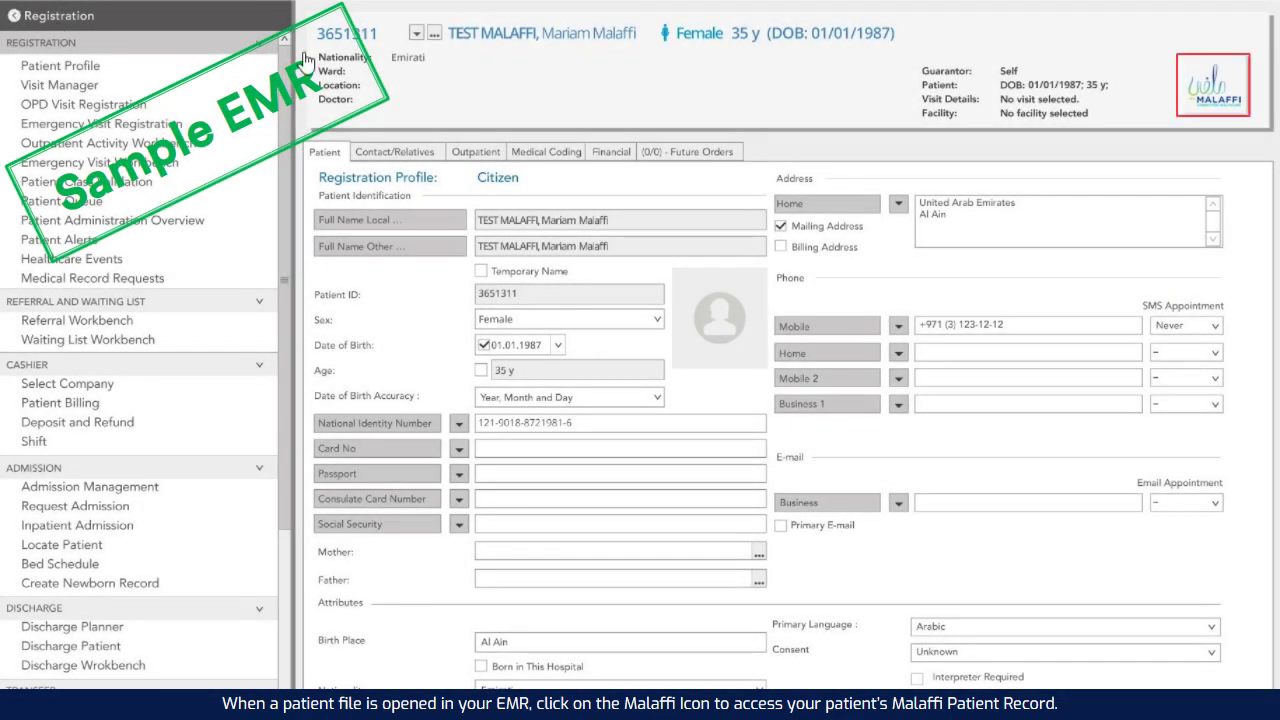
Open the patient's Malaffi record and read the licence agreement down to the Governing Law clause.
left_click(1210, 88)
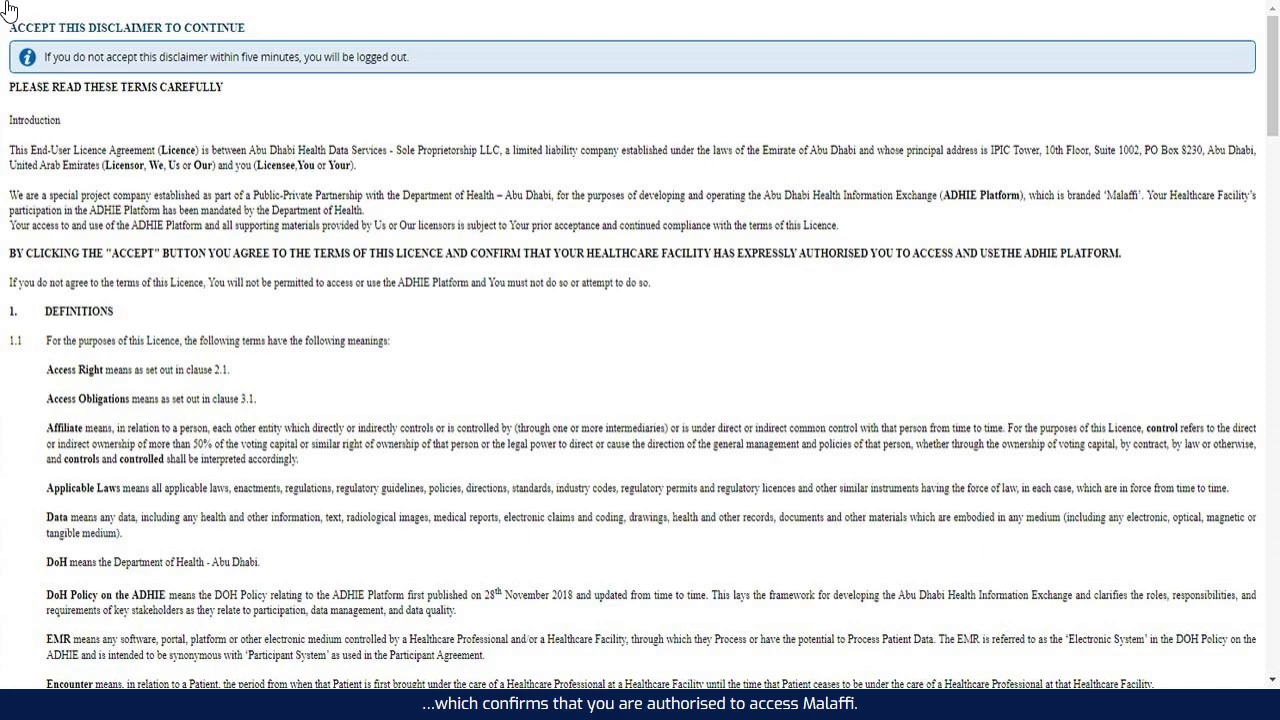
left_click(1270, 393)
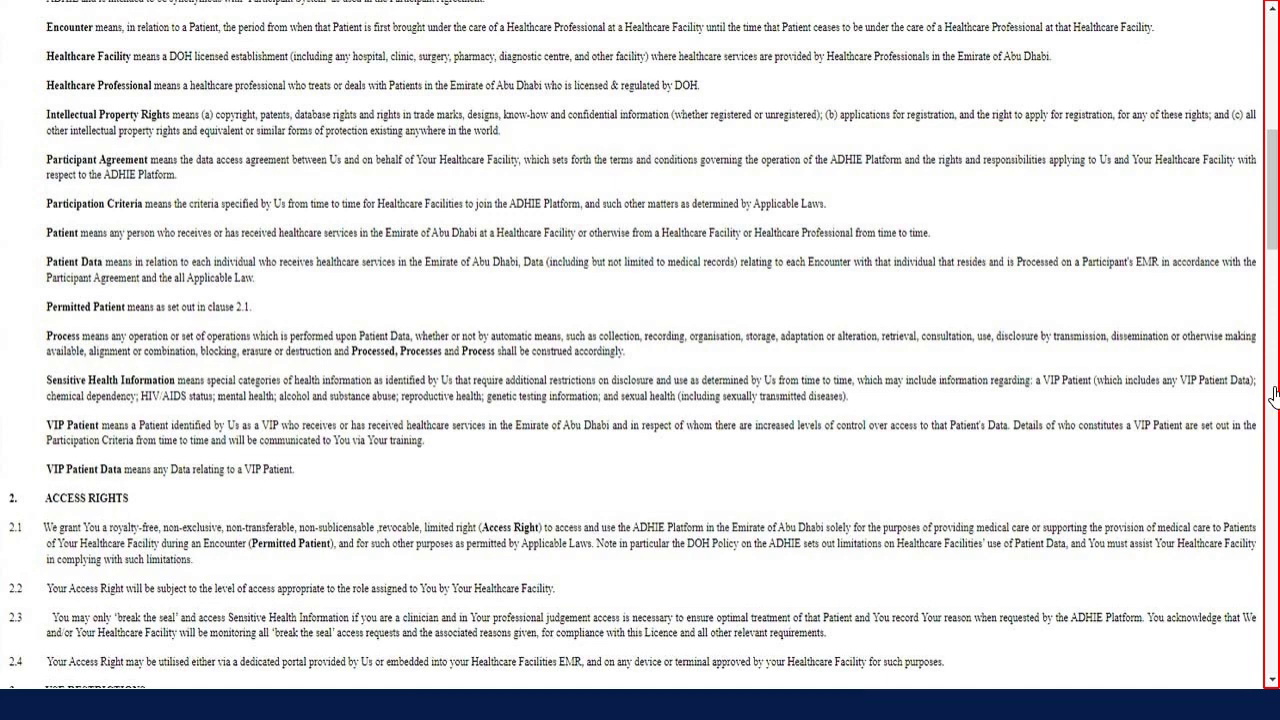
left_click(1268, 612)
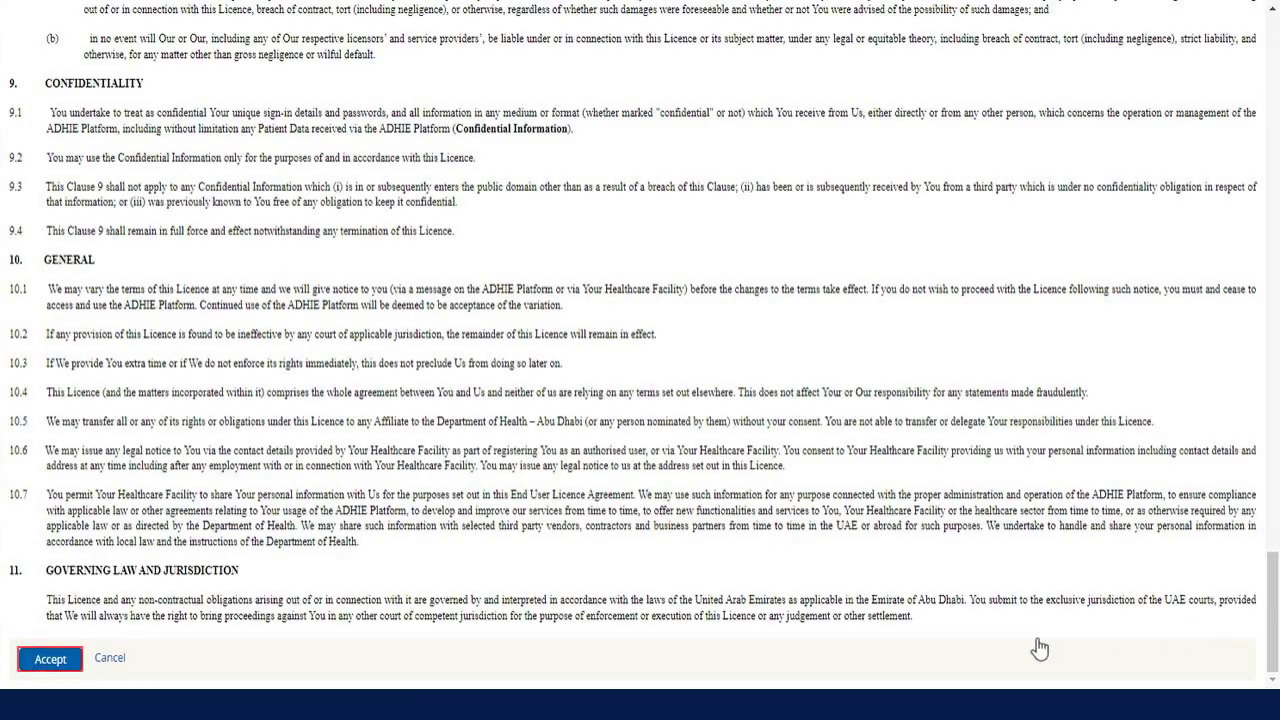
left_click(47, 656)
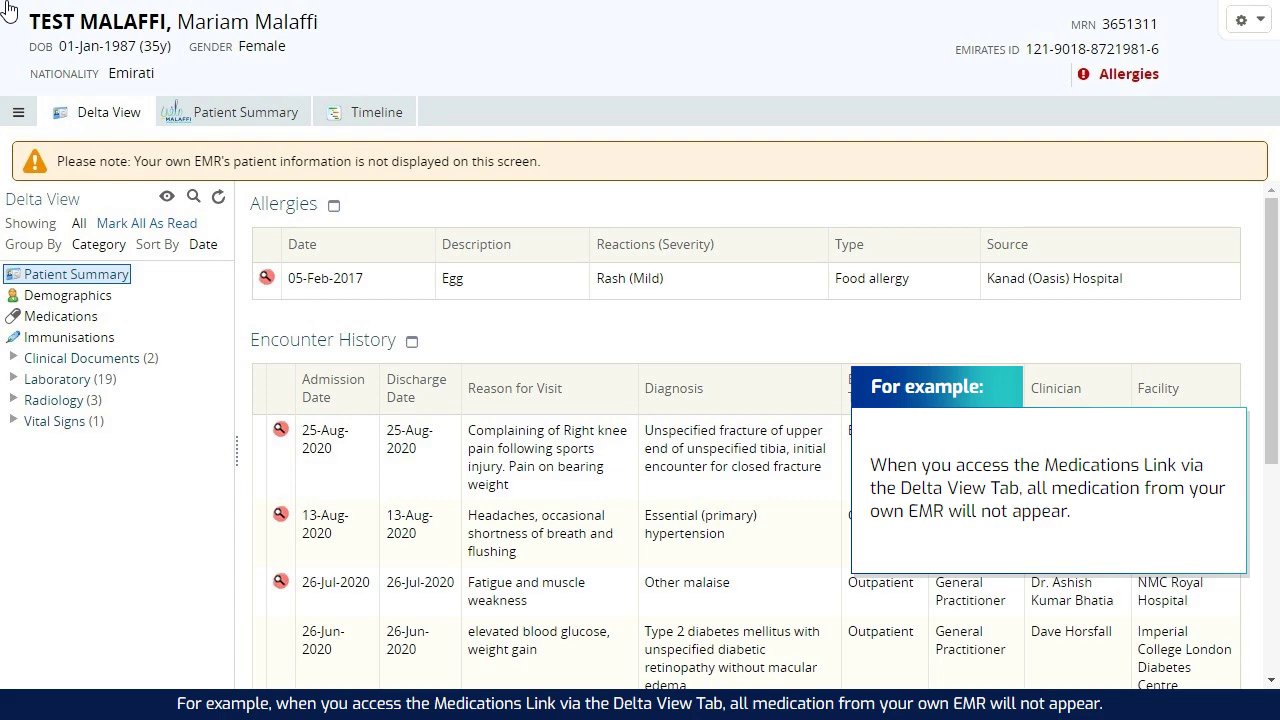
Review the encounter timeline zoomed to January 2018–October 2019, then return to the Patient Summary.
left_click(242, 111)
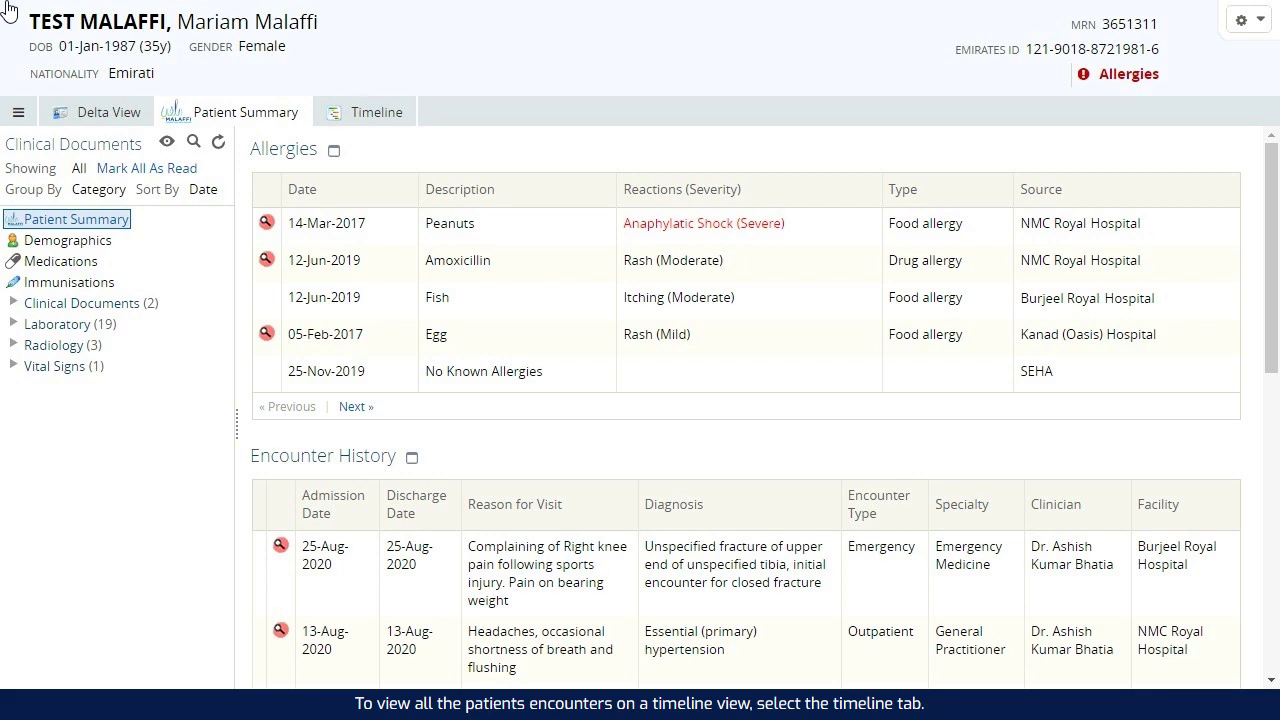
left_click(376, 114)
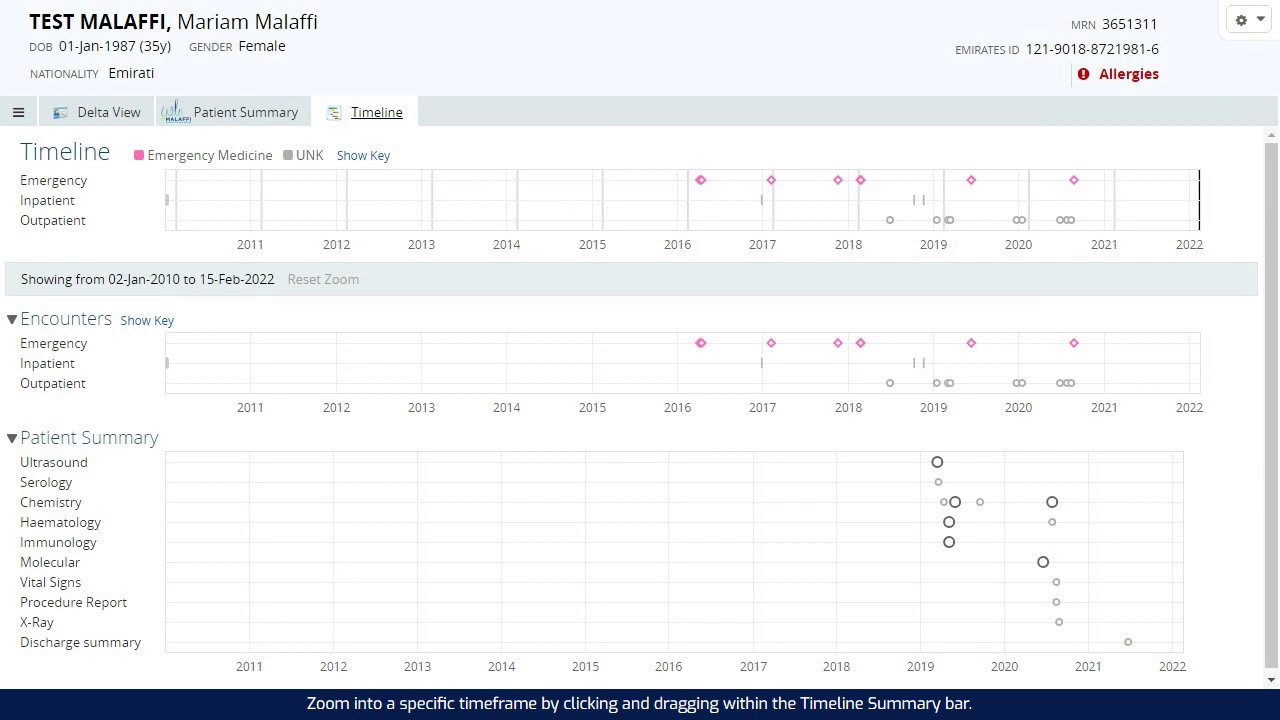
left_click_drag(850, 180, 1006, 182)
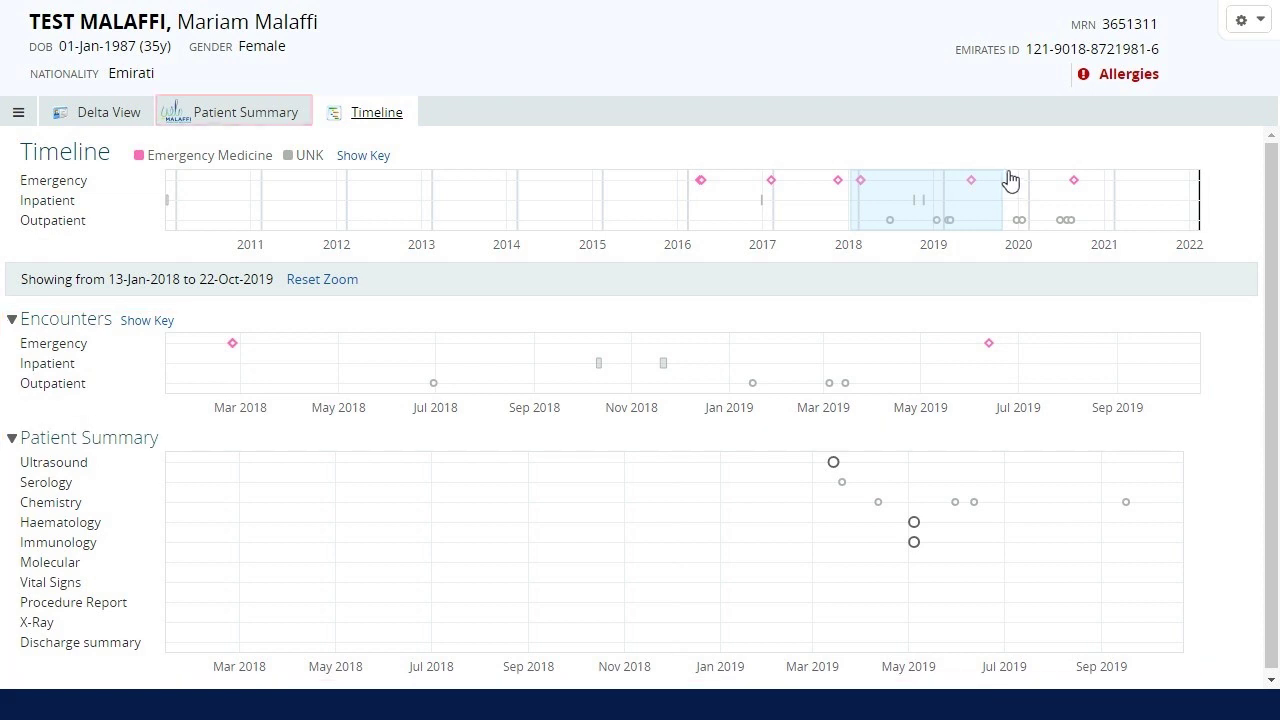
left_click(241, 114)
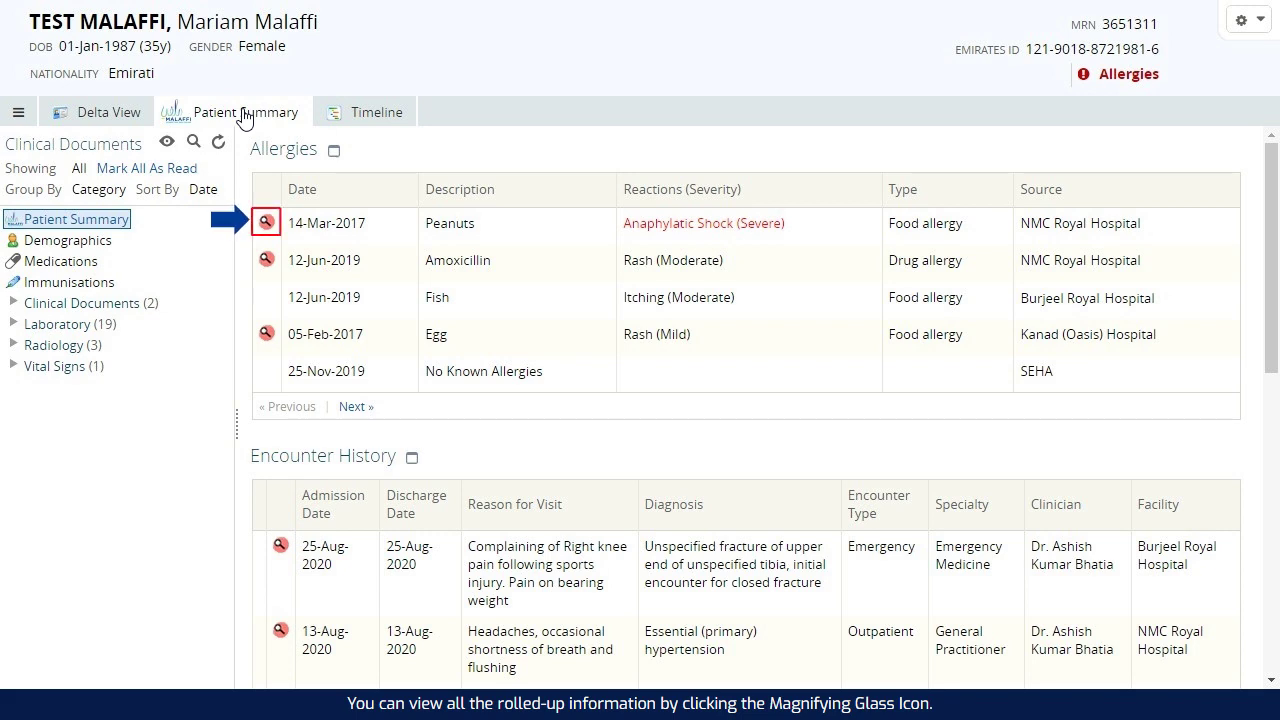
left_click(270, 226)
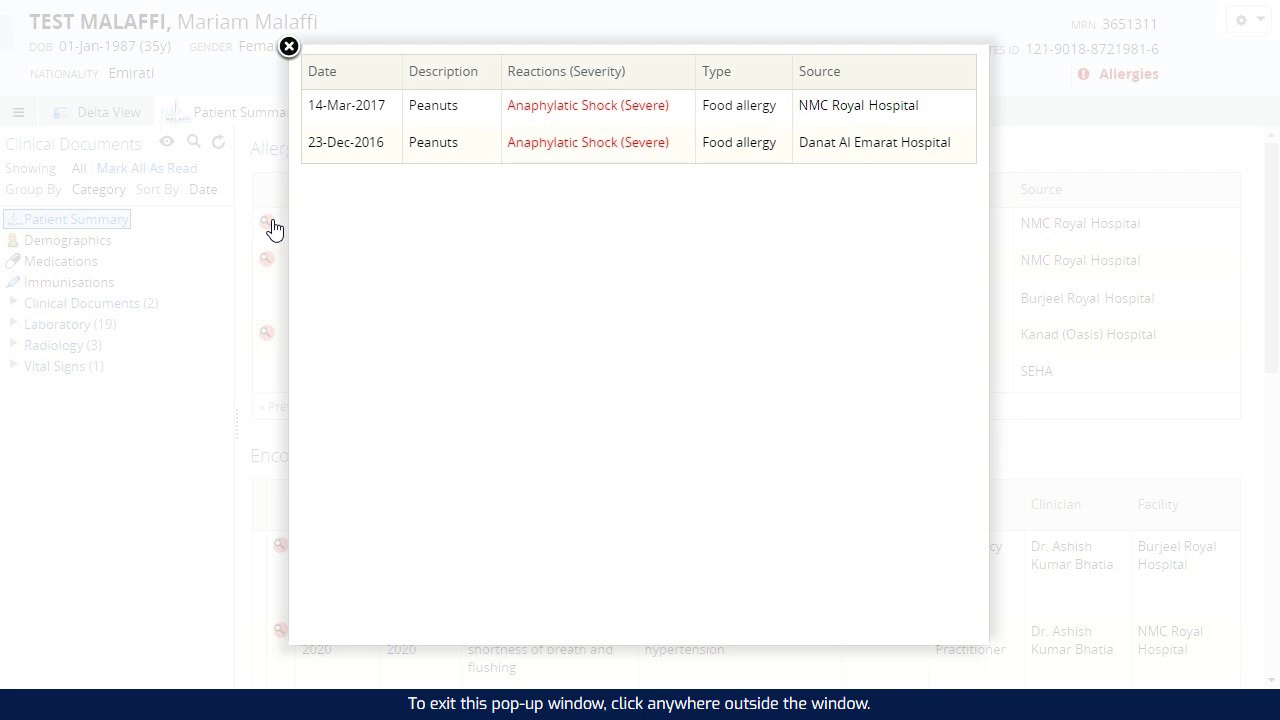
left_click(1151, 233)
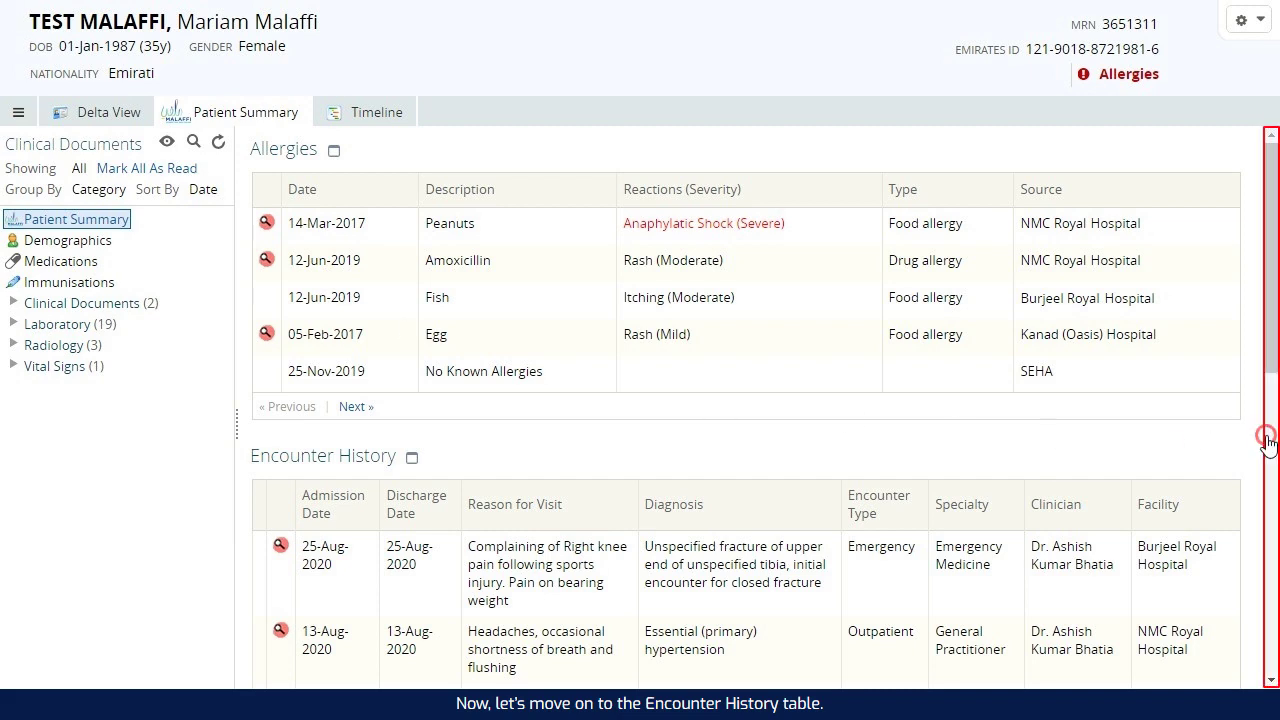
scroll(1266, 437, "down", 3)
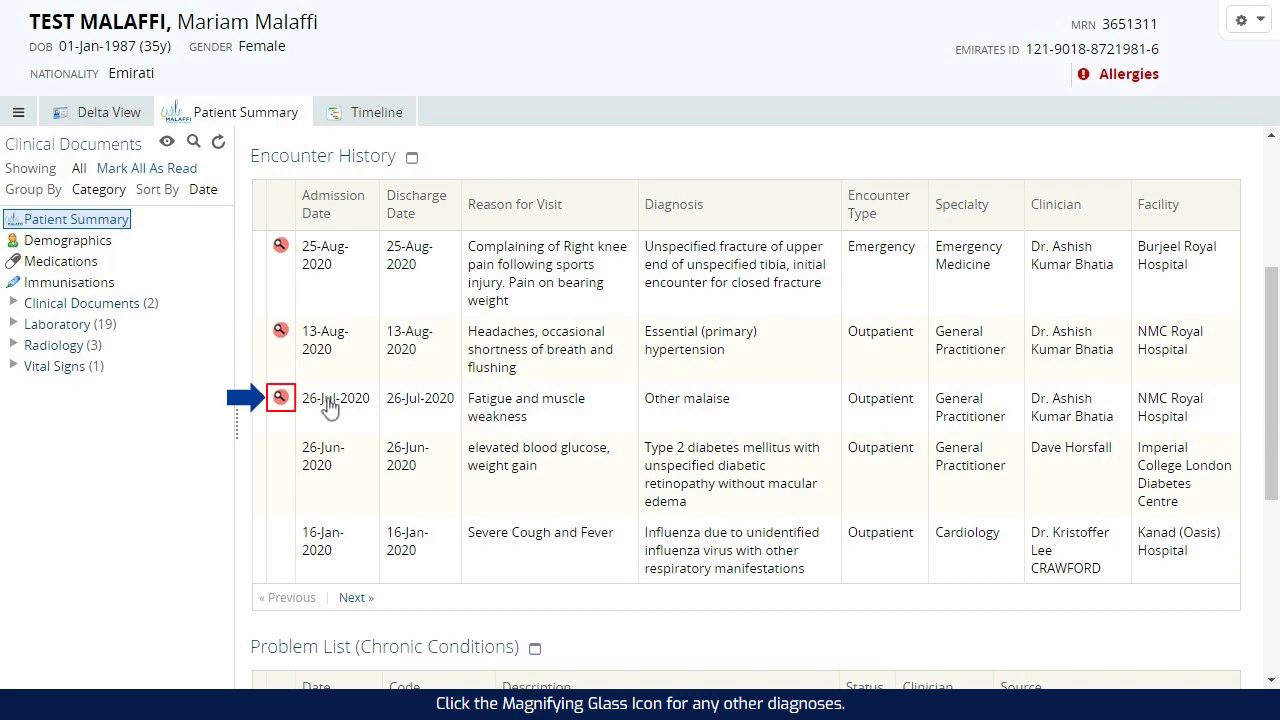
left_click(283, 399)
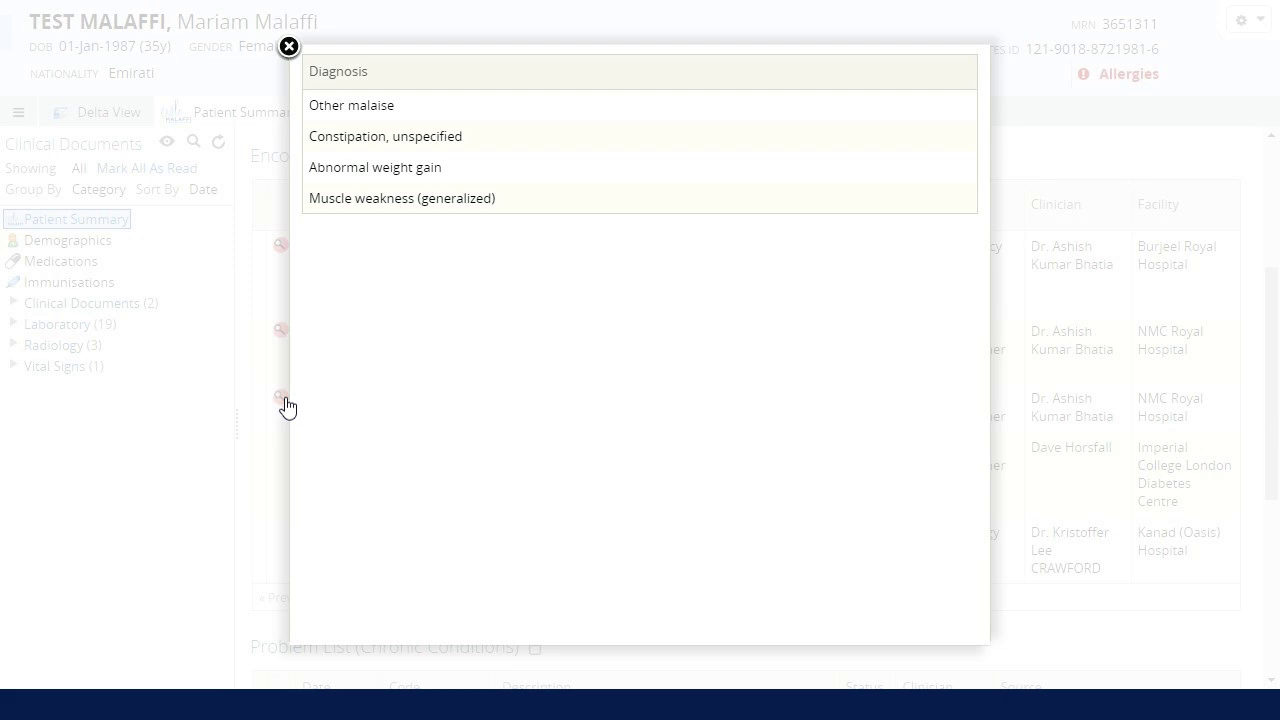
left_click(206, 266)
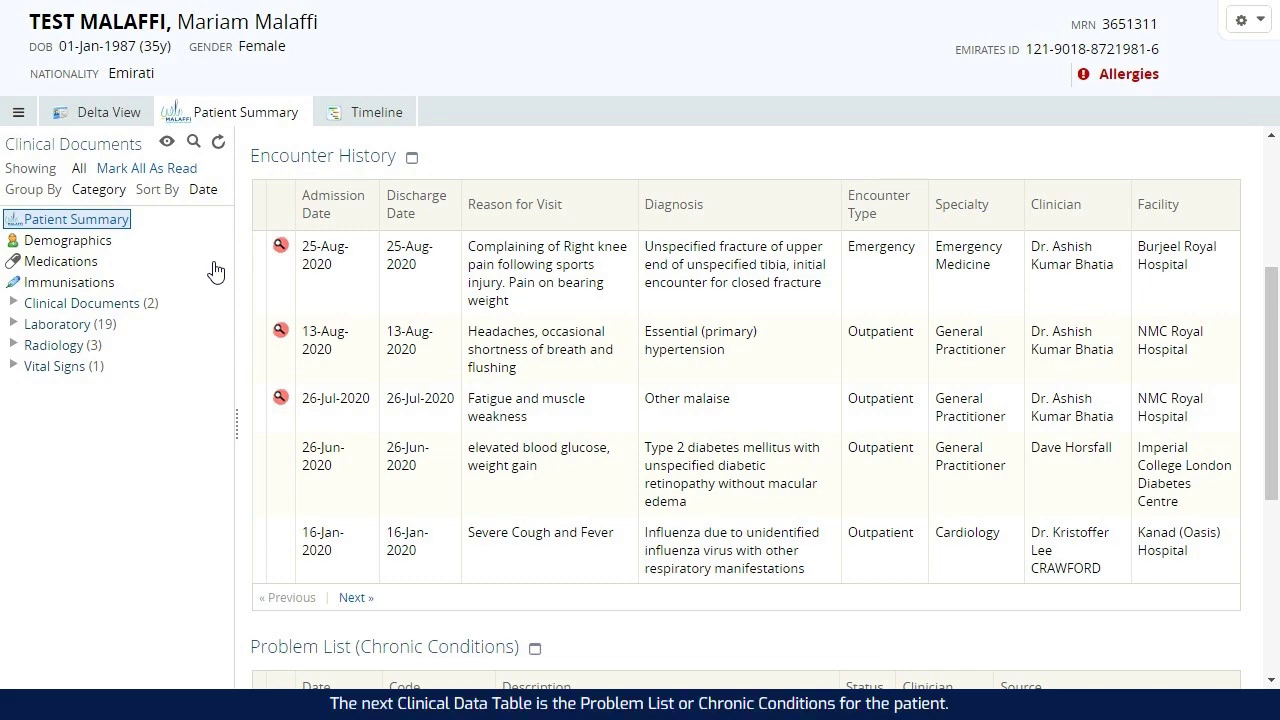
left_click(1268, 606)
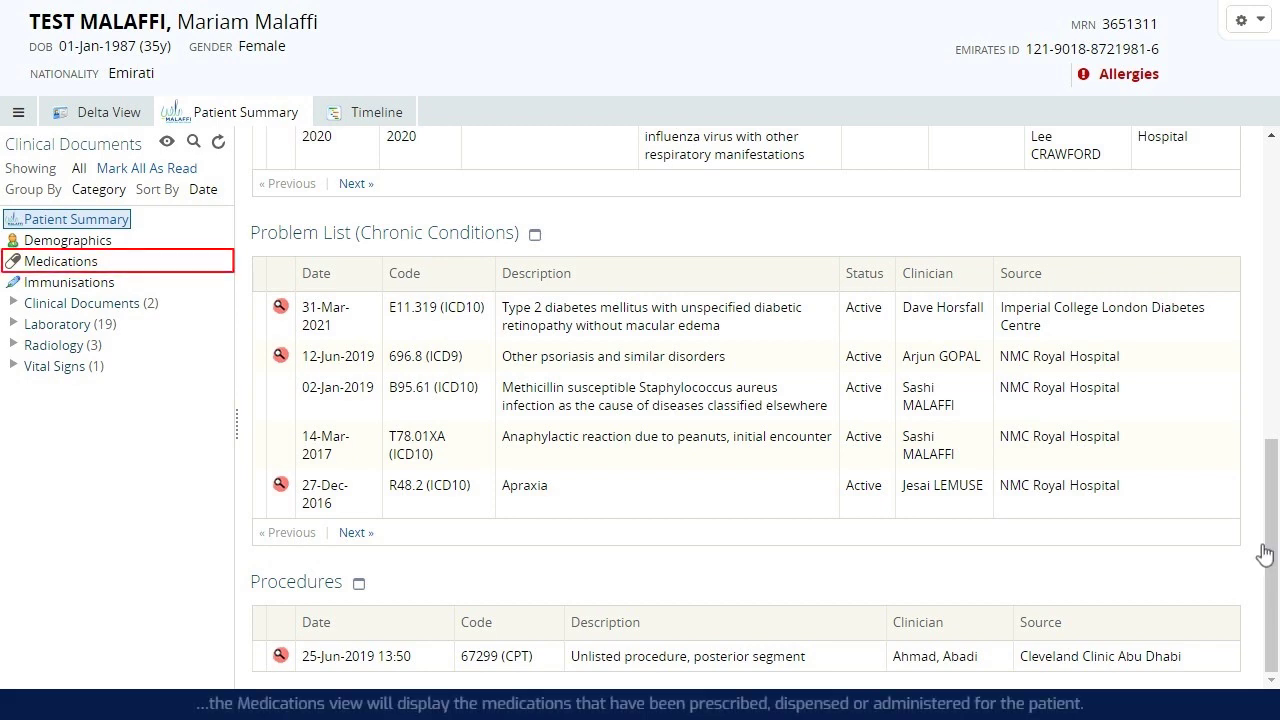
Filter medications to administered 'Paracetamol' and check the 23-Dec-2019 dose details.
left_click(60, 264)
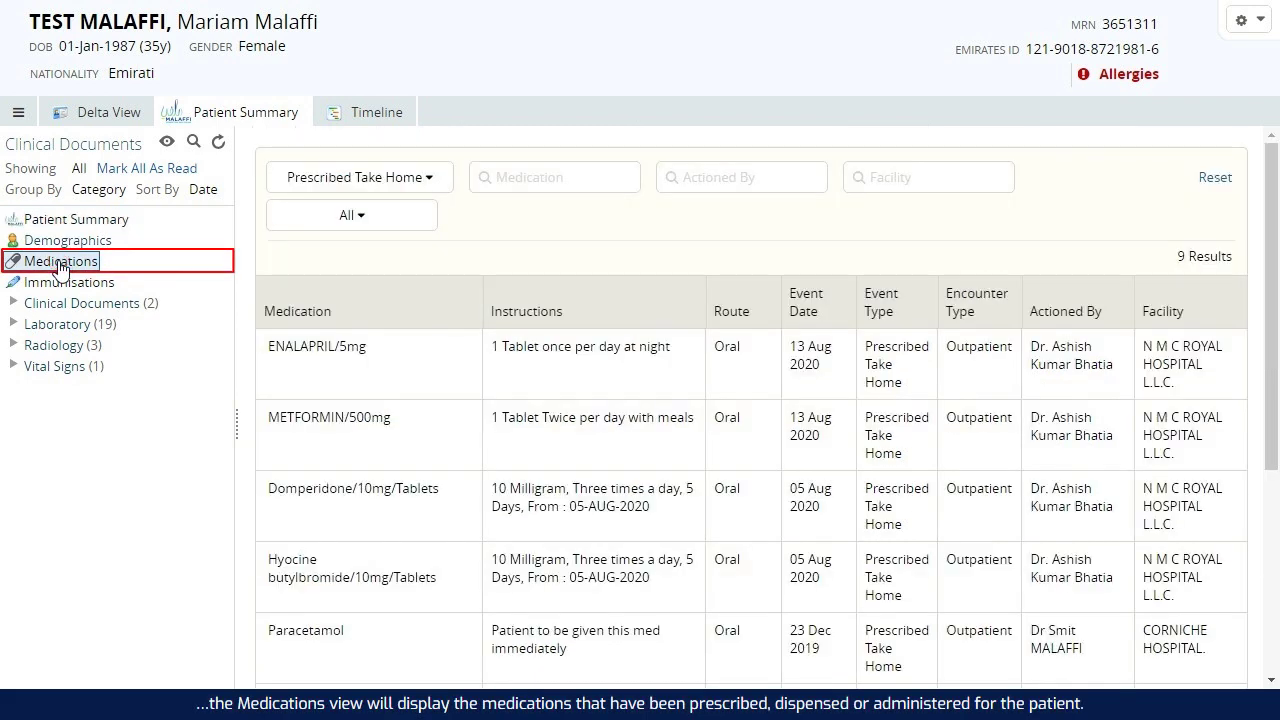
left_click(428, 180)
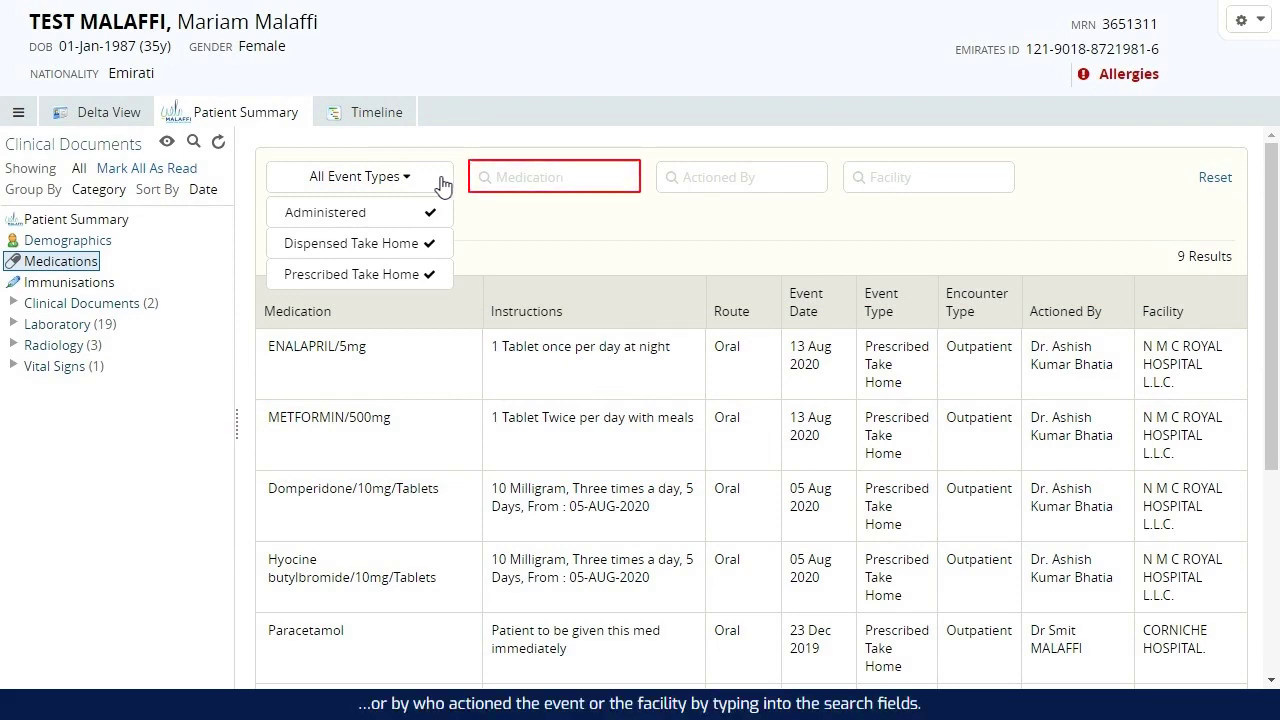
left_click(605, 182)
type("Paracetamol")
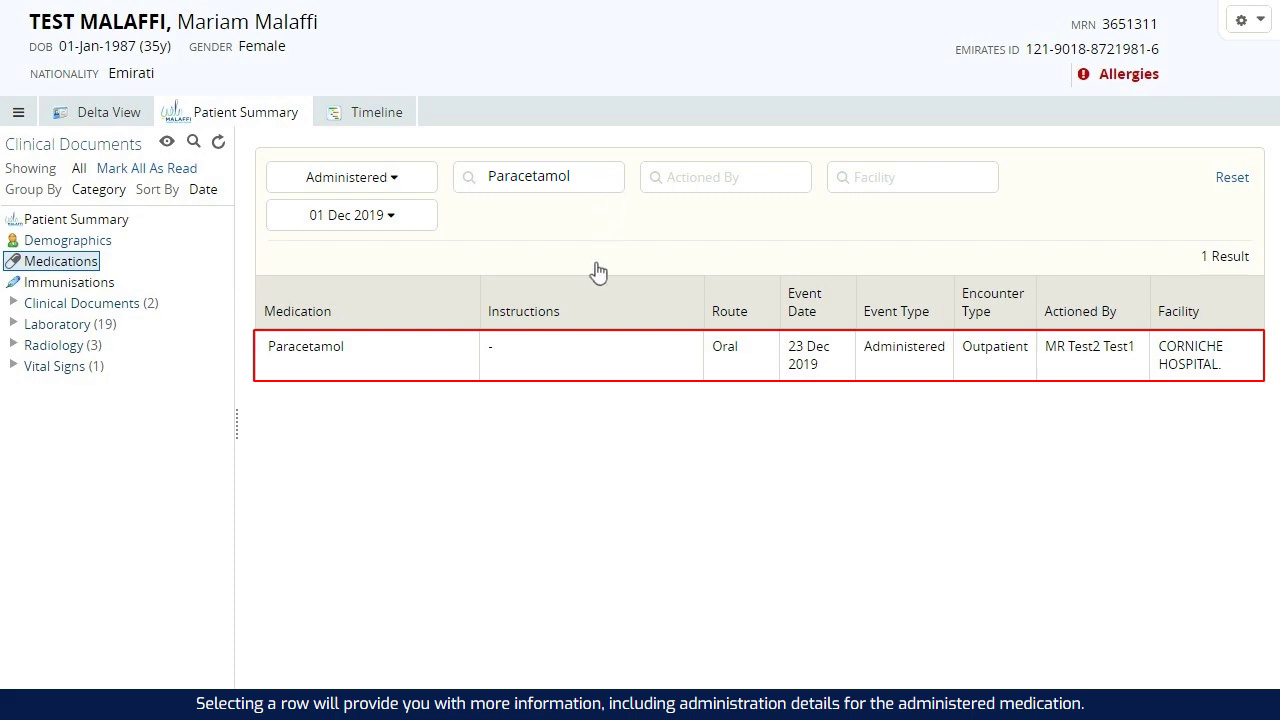
left_click(372, 358)
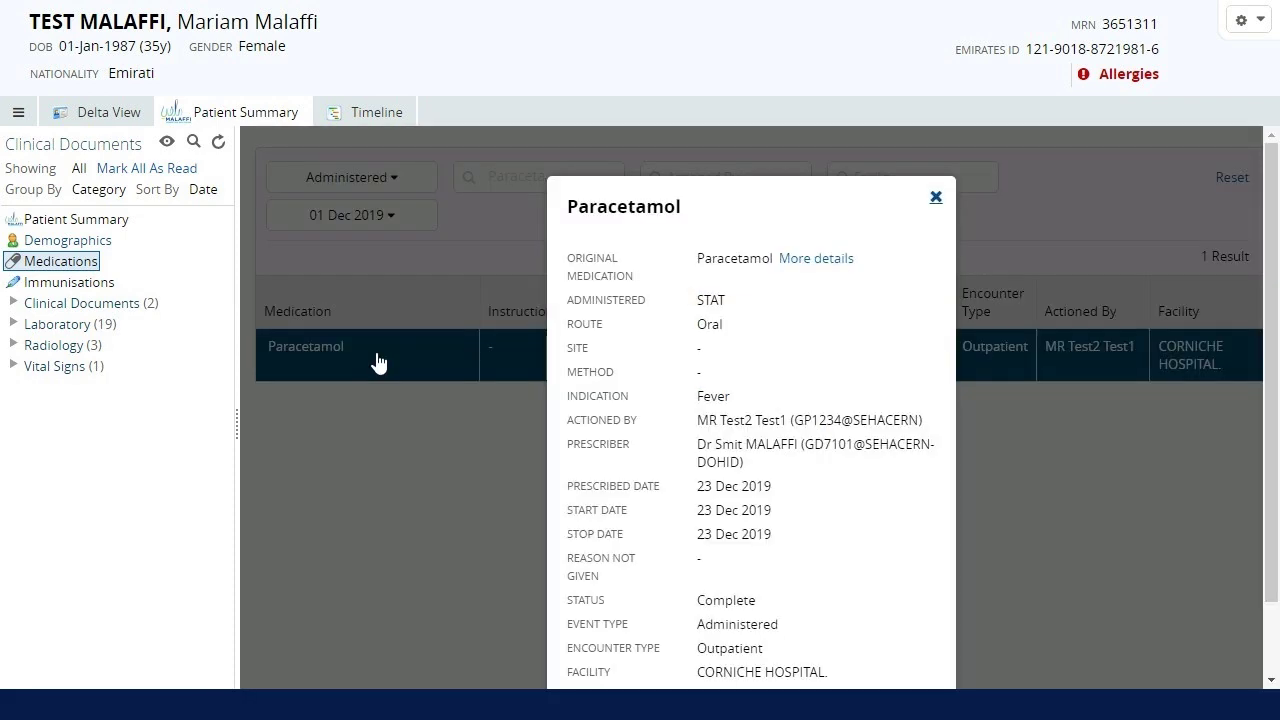
left_click(936, 198)
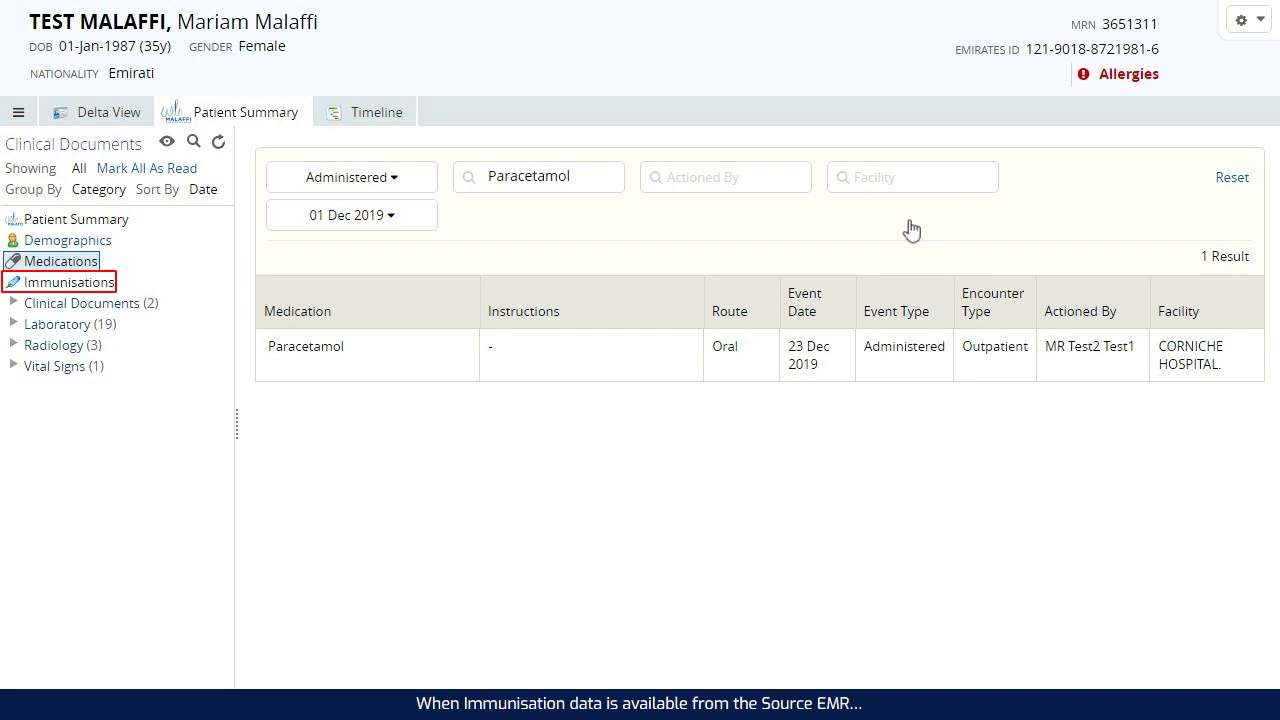
View the three SARS-CoV2 immunisations and the Sinopharm dose details, then expand Clinical Documents.
left_click(64, 289)
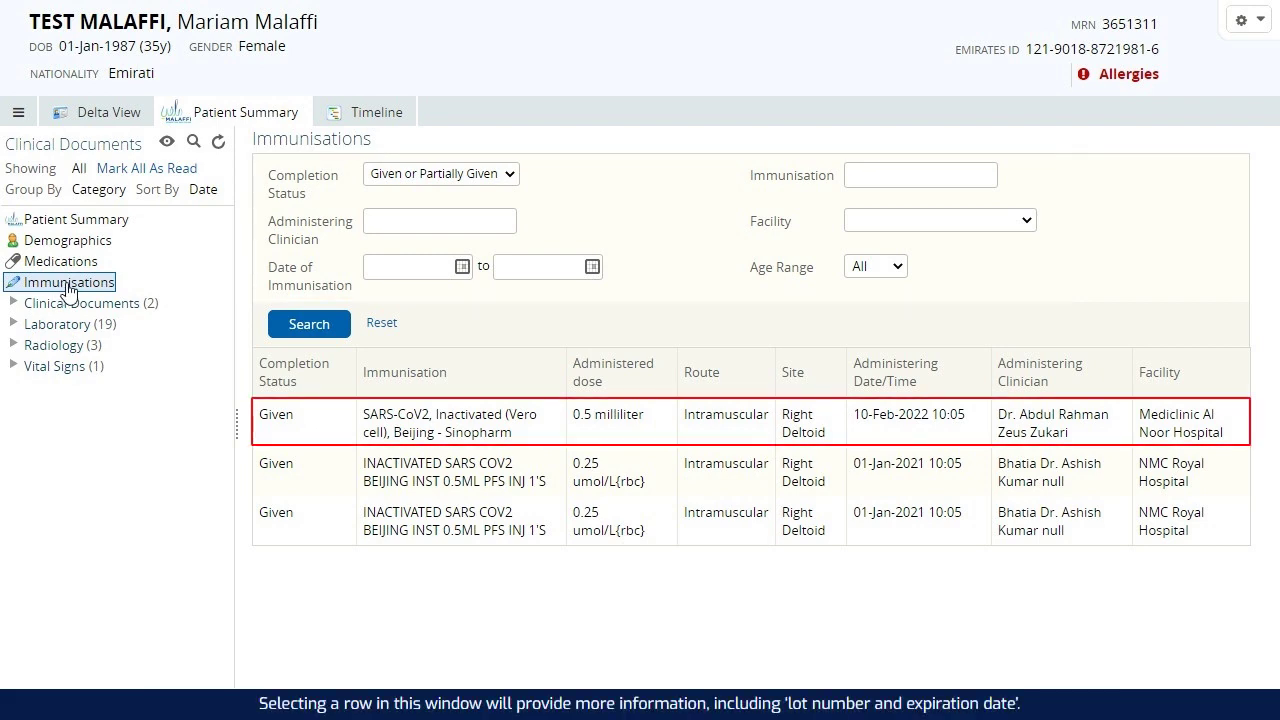
left_click(657, 418)
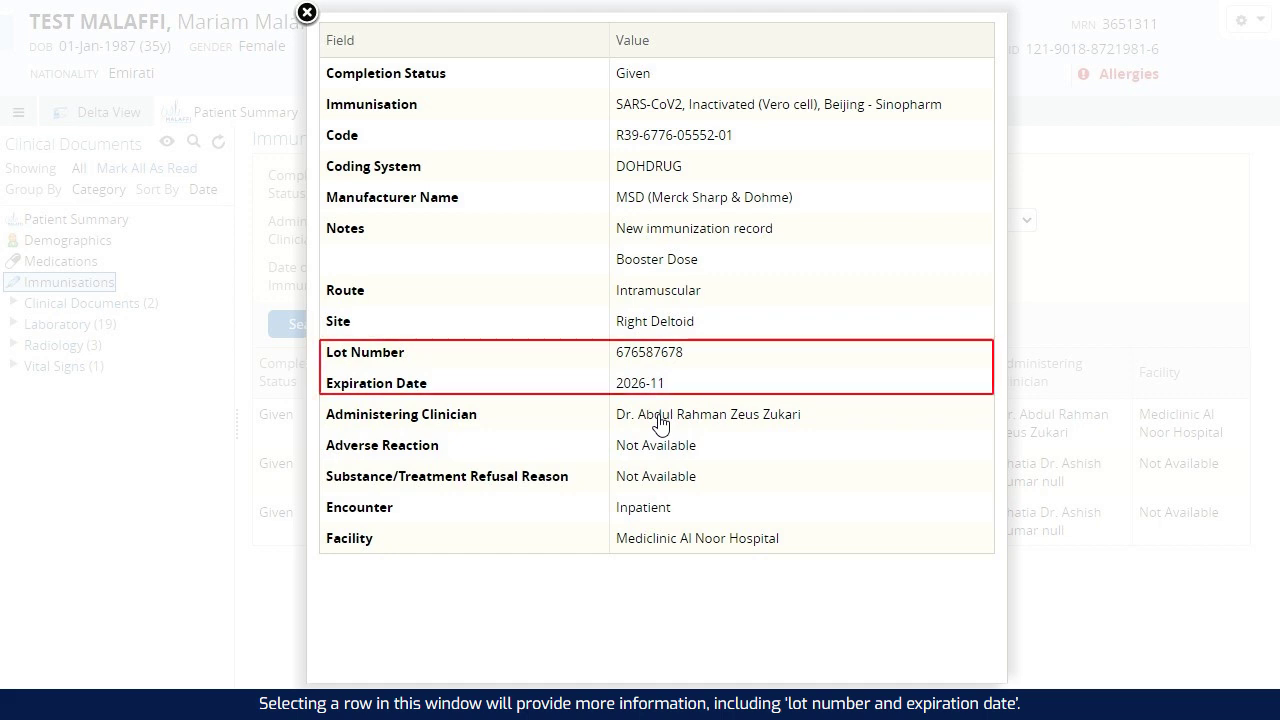
left_click(307, 12)
left_click(13, 304)
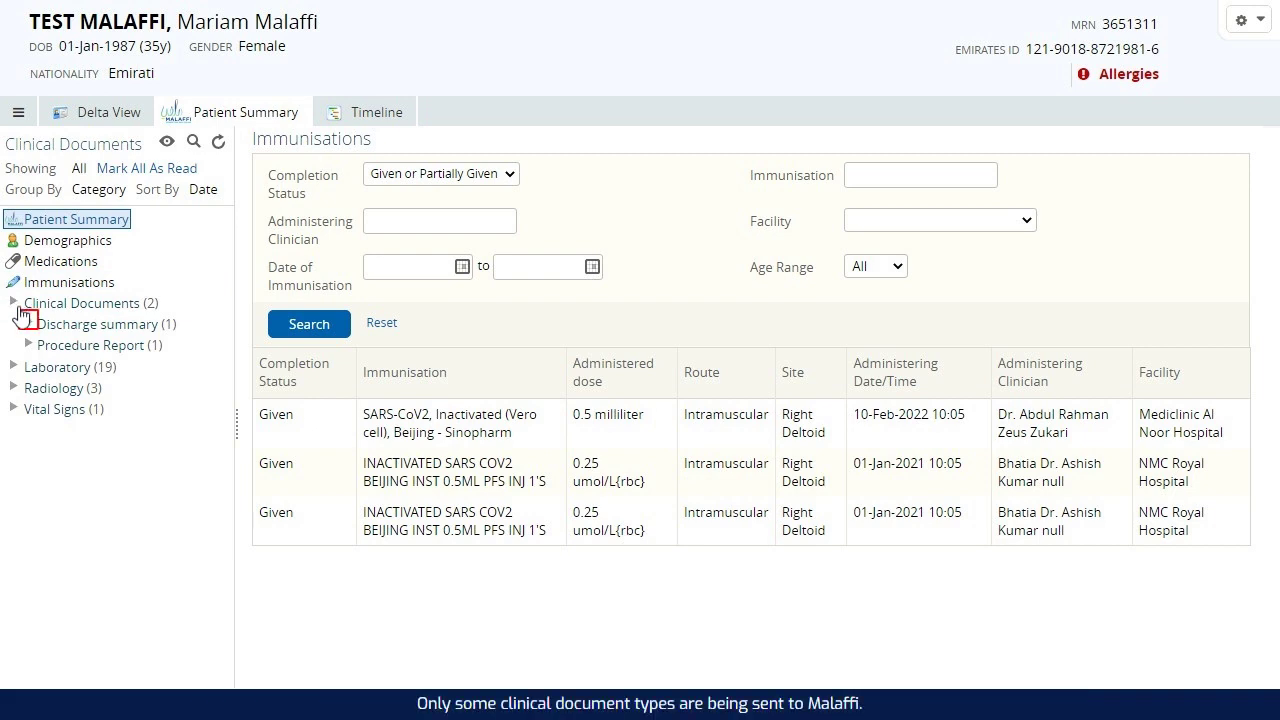
Expand the Discharge summary documents to reach the 08-Apr-2021 Kanad Hospital report.
left_click(28, 325)
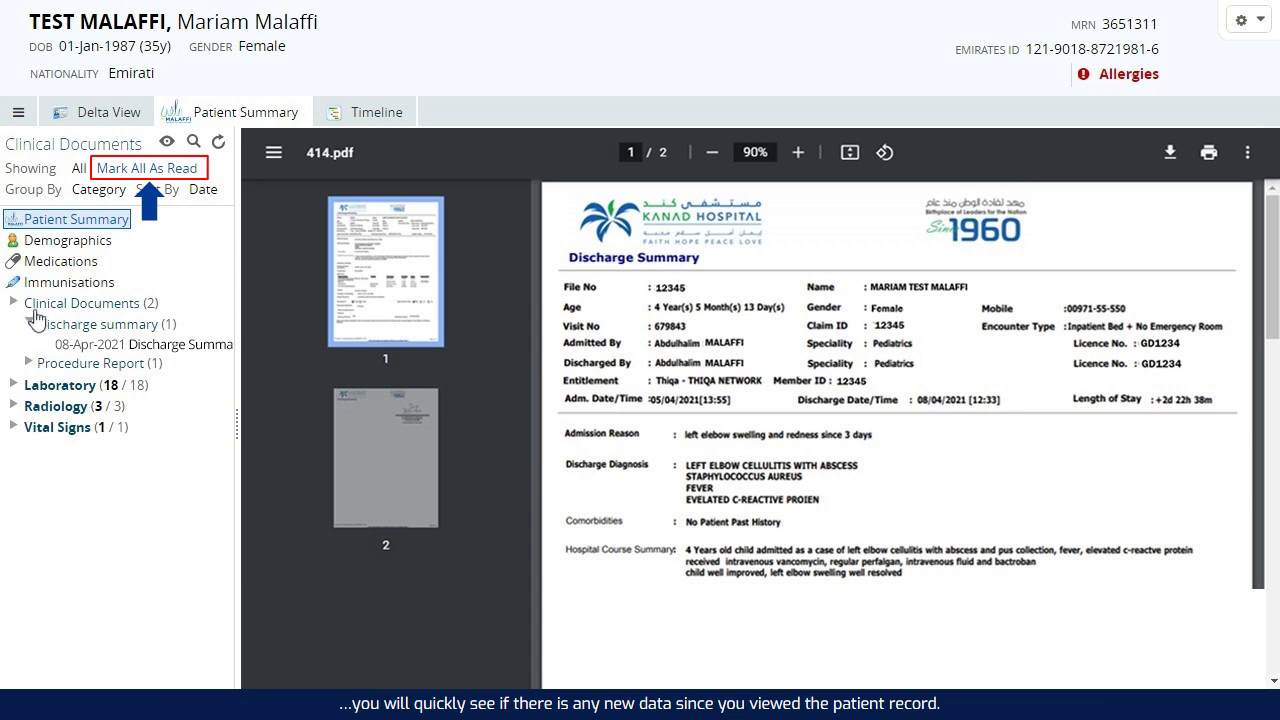
Mark all new record items as read and expand the Laboratory Chemistry results.
left_click(156, 172)
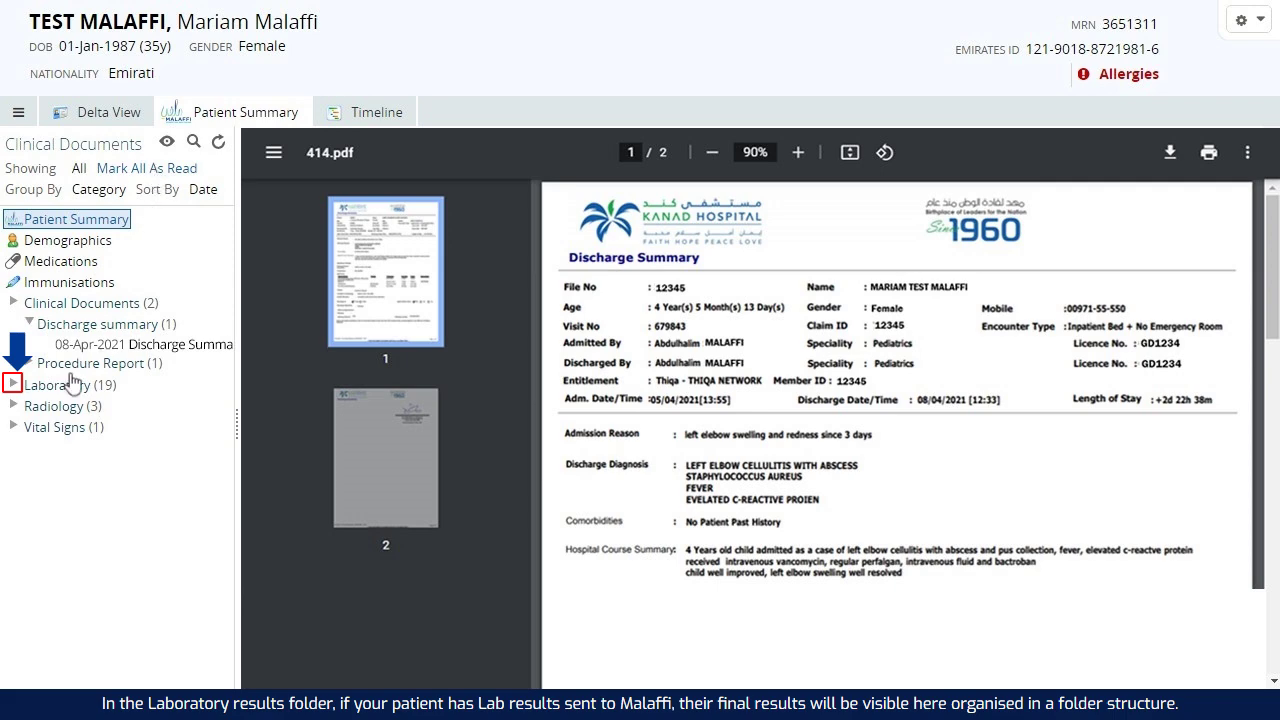
left_click(13, 385)
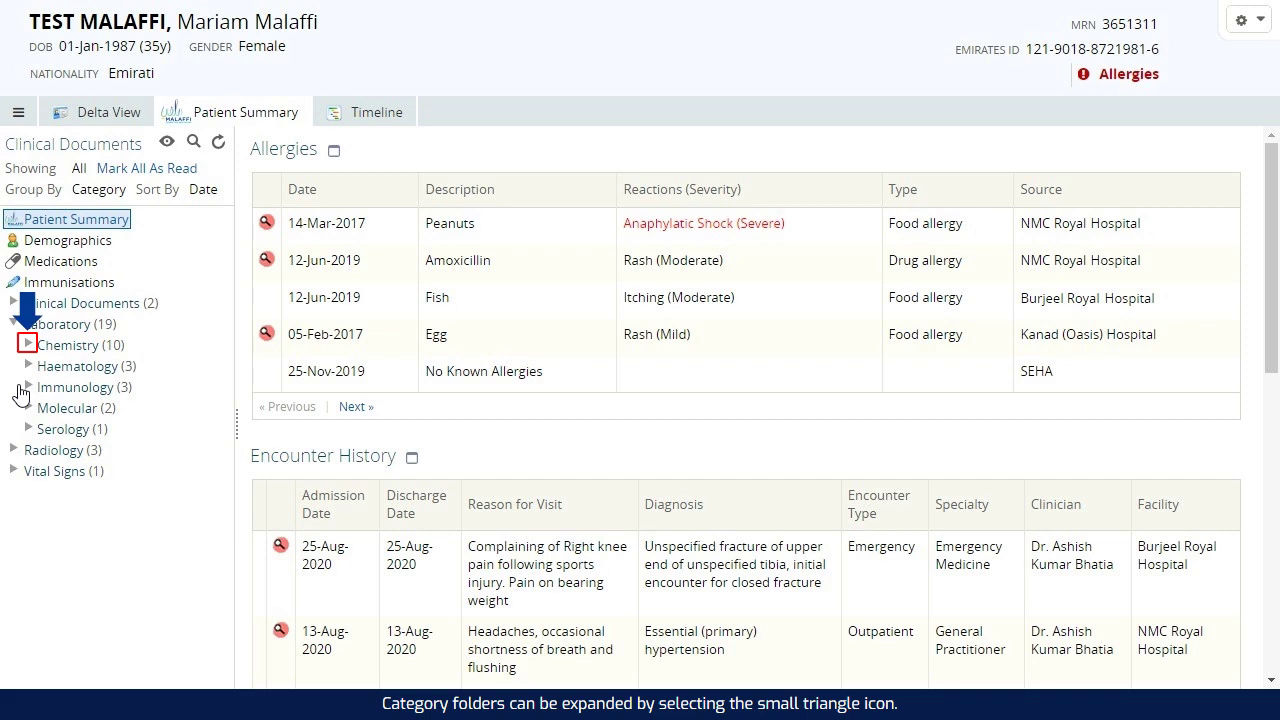
left_click(29, 345)
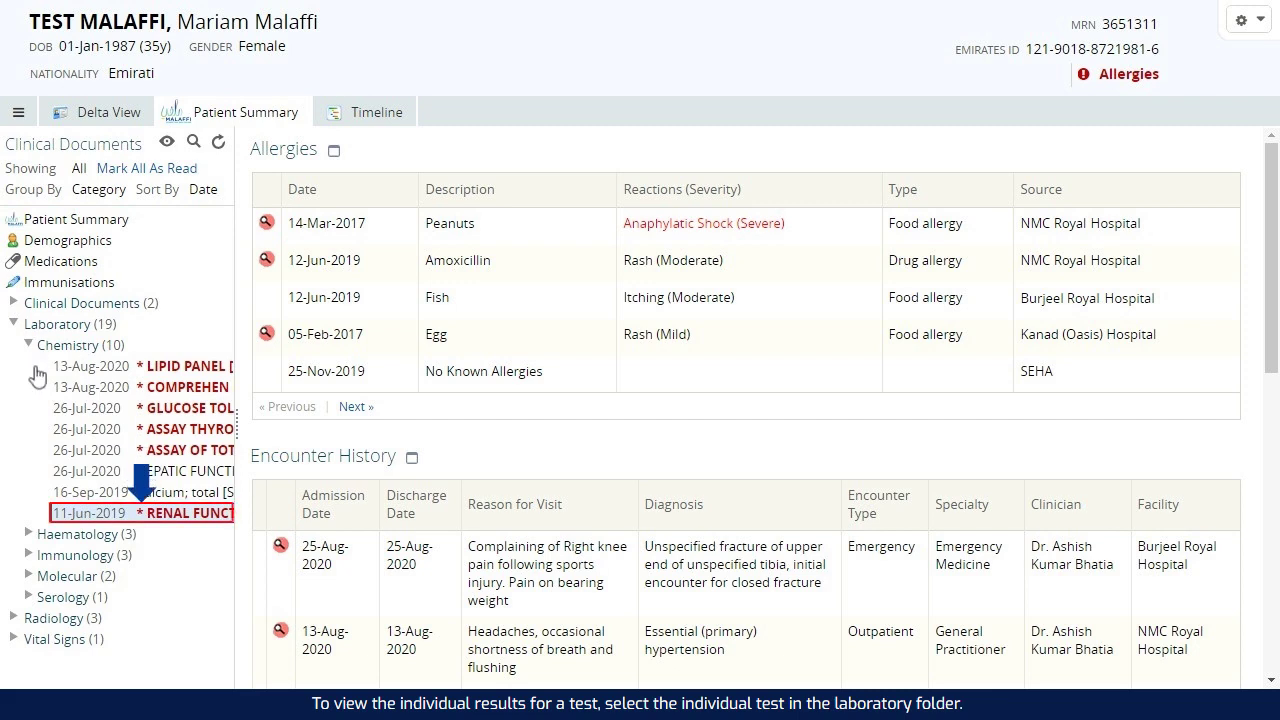
Open the 11-Jun-2019 Renal Function Panel with creatinine, urea and uric acid results.
left_click(139, 516)
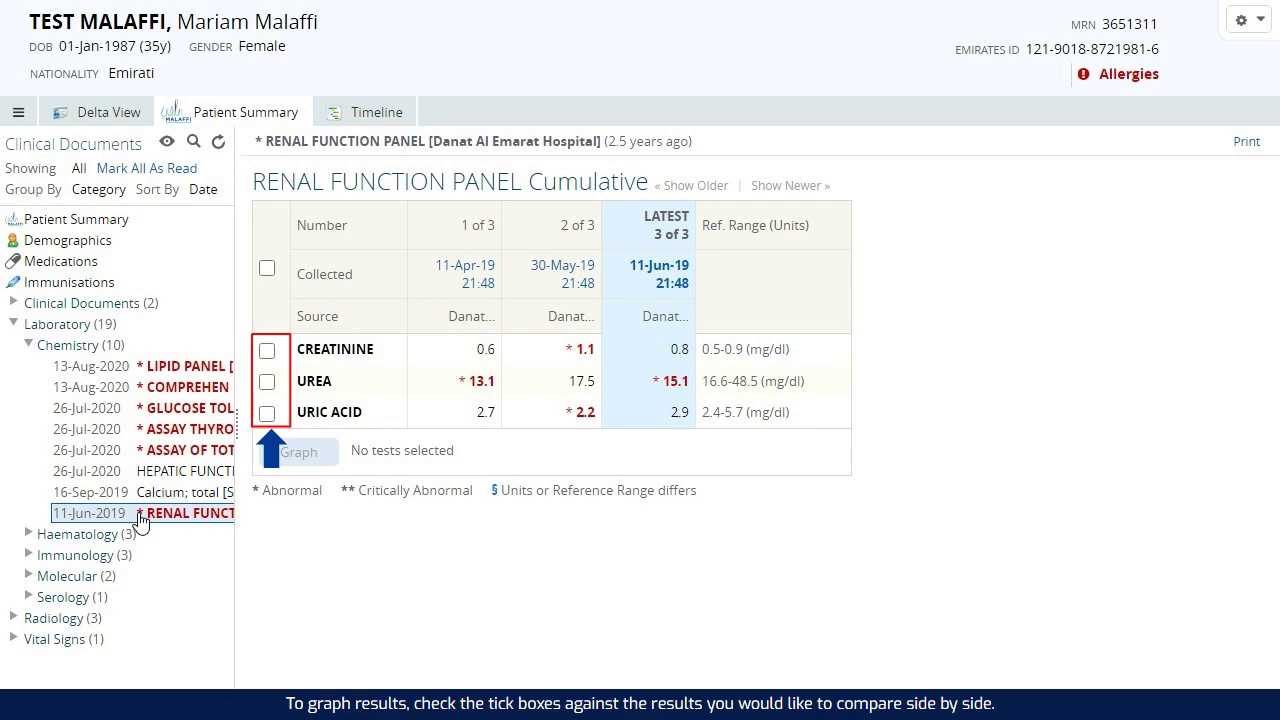
left_click(267, 351)
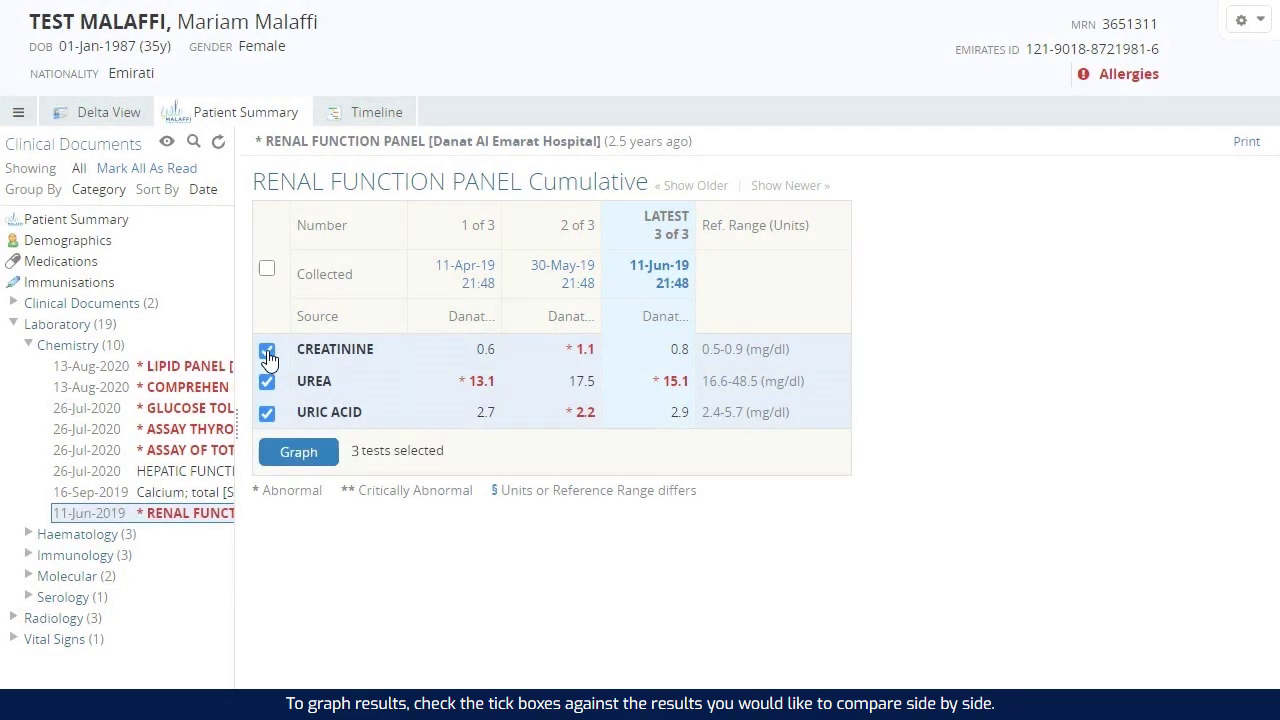
left_click(300, 455)
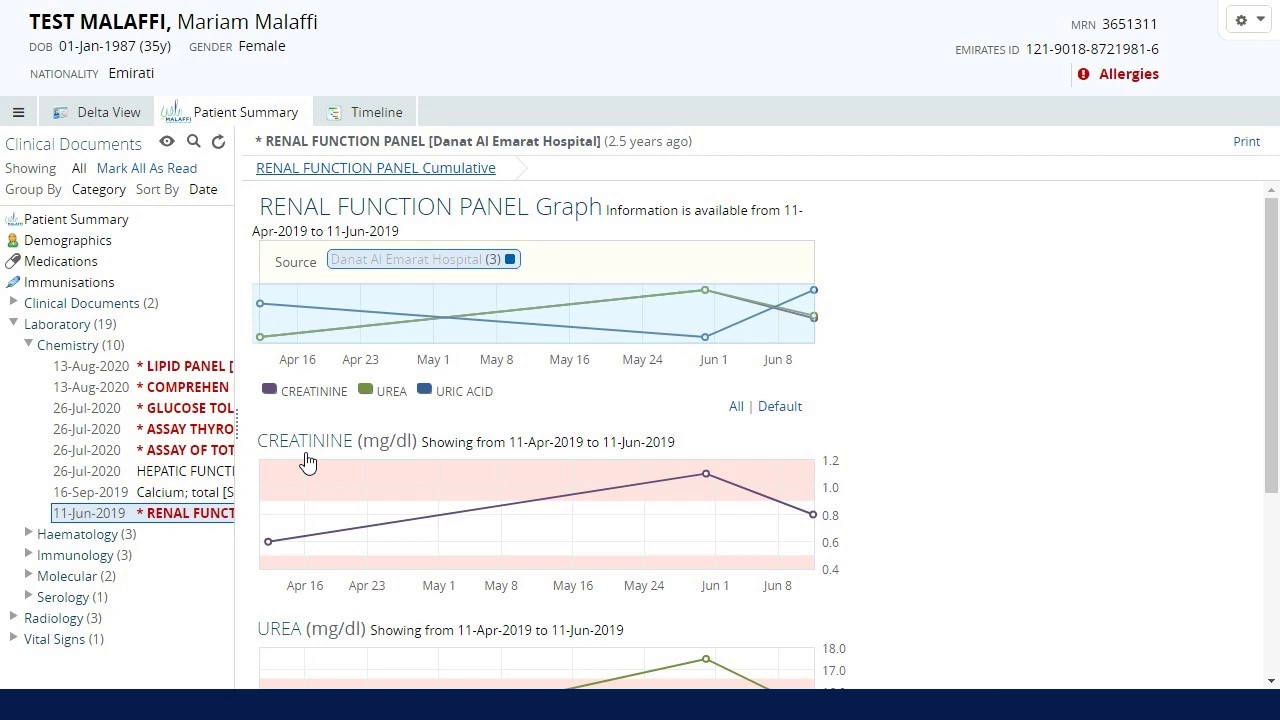
left_click(296, 168)
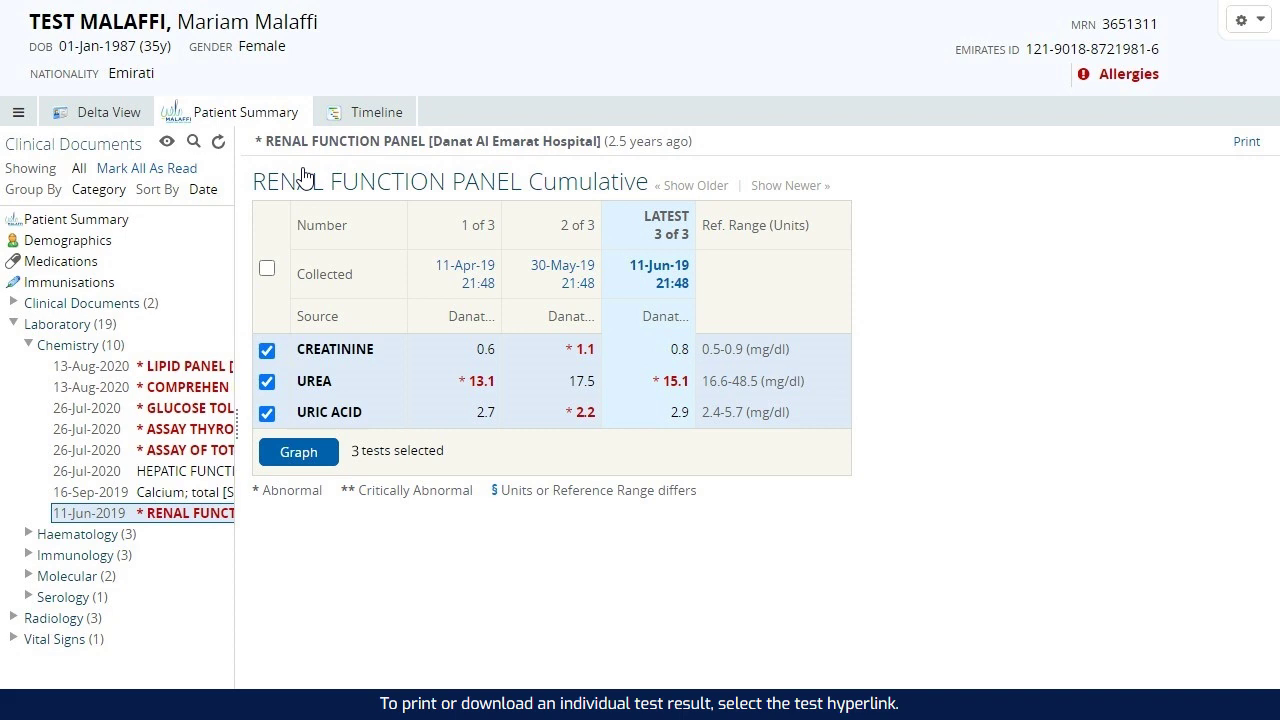
Open the 11-Jun-19 renal function report as a printer-friendly Print.pdf.
left_click(652, 274)
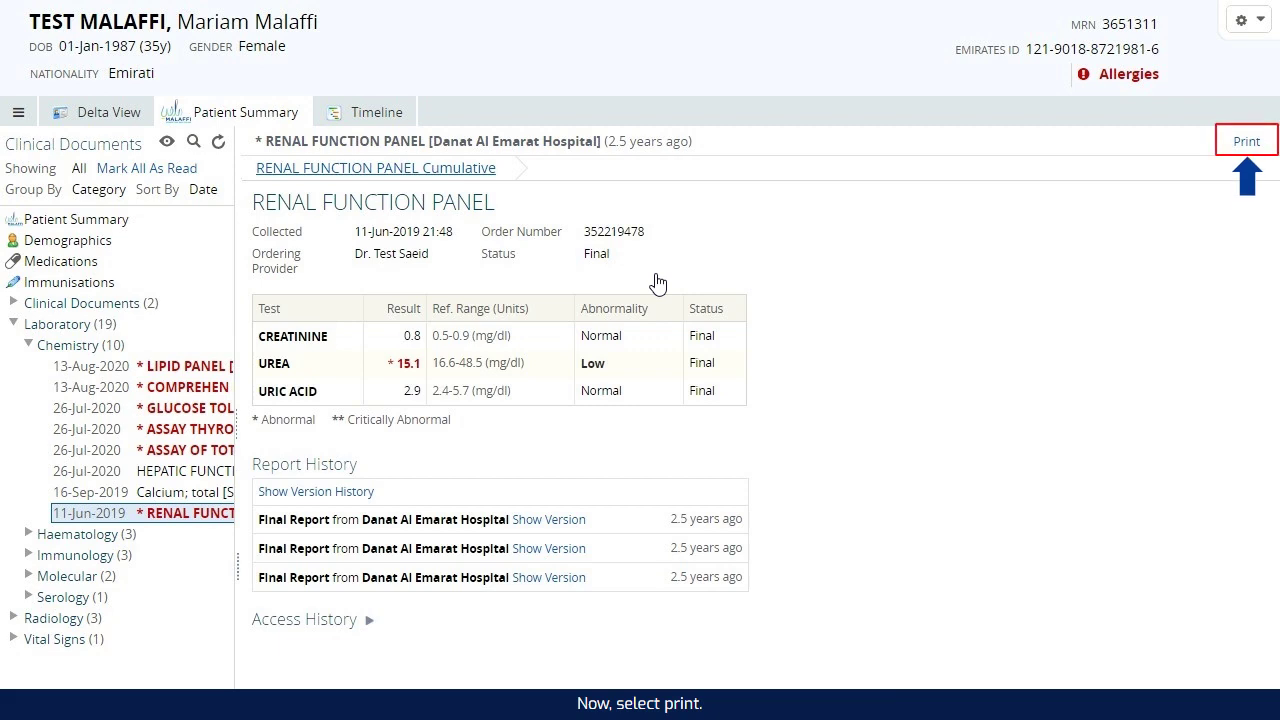
left_click(1247, 142)
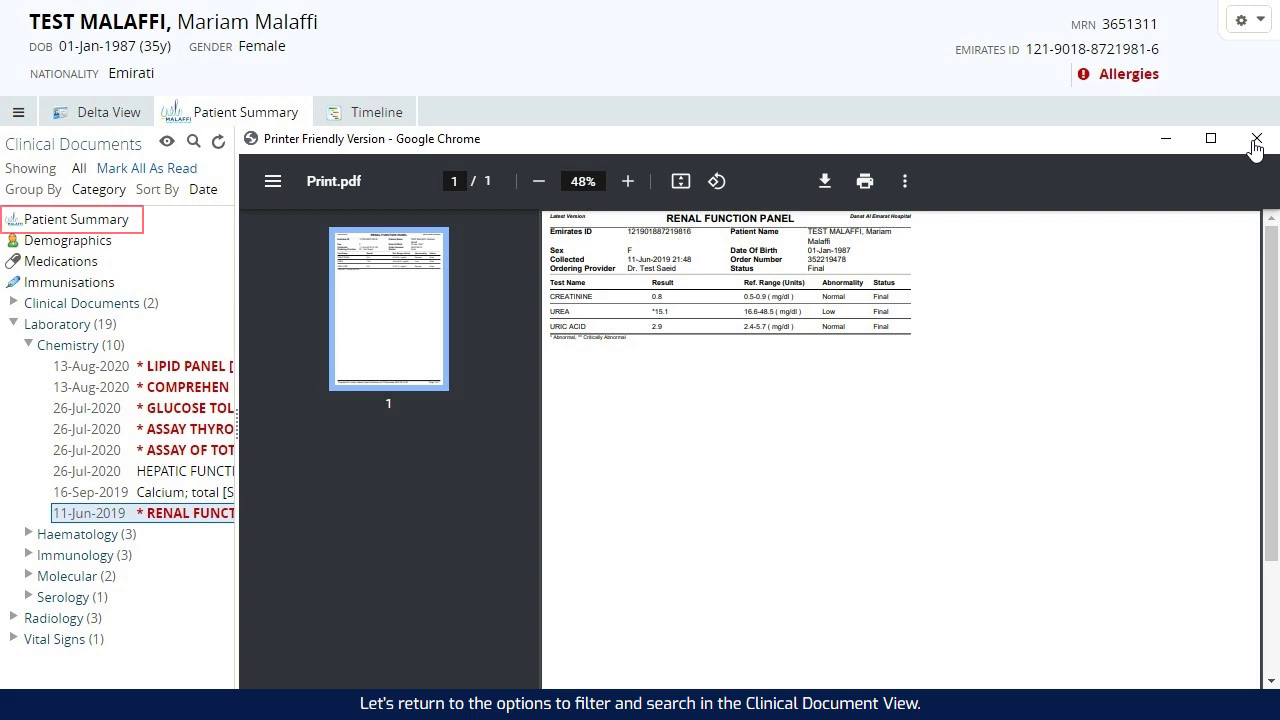
Return to the patient summary and group clinical documents by Source.
left_click(100, 221)
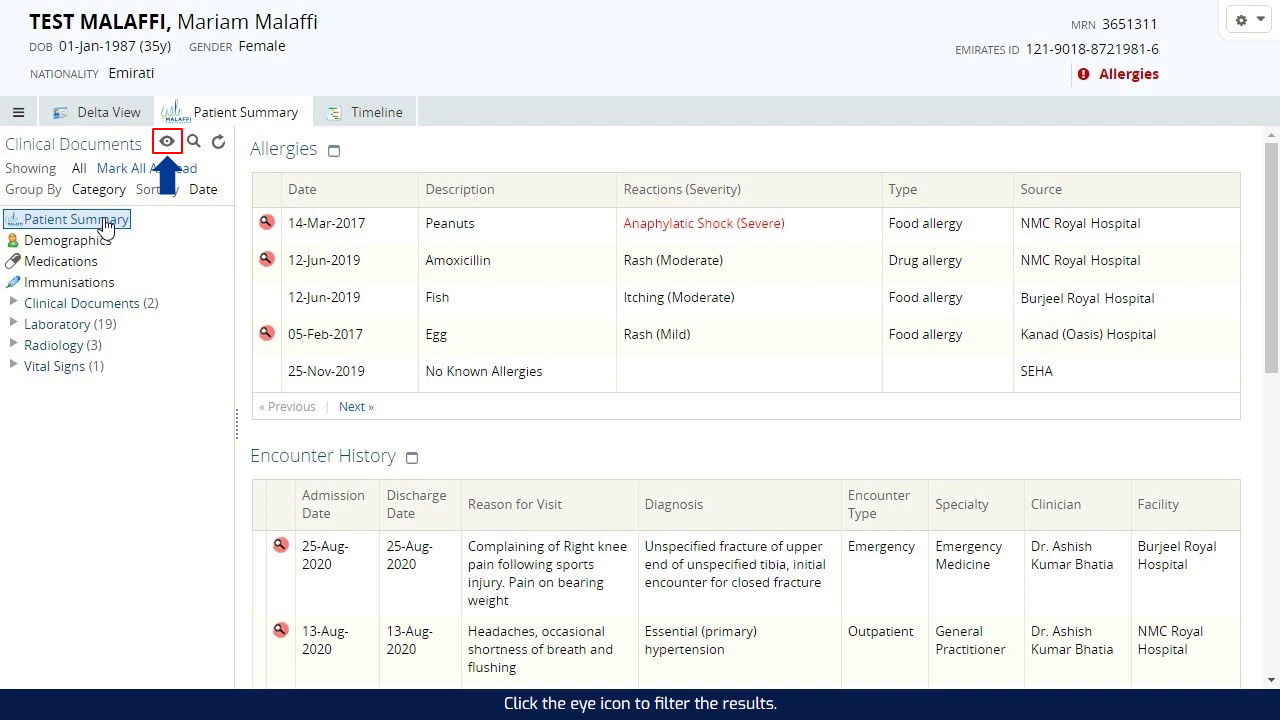
left_click(168, 142)
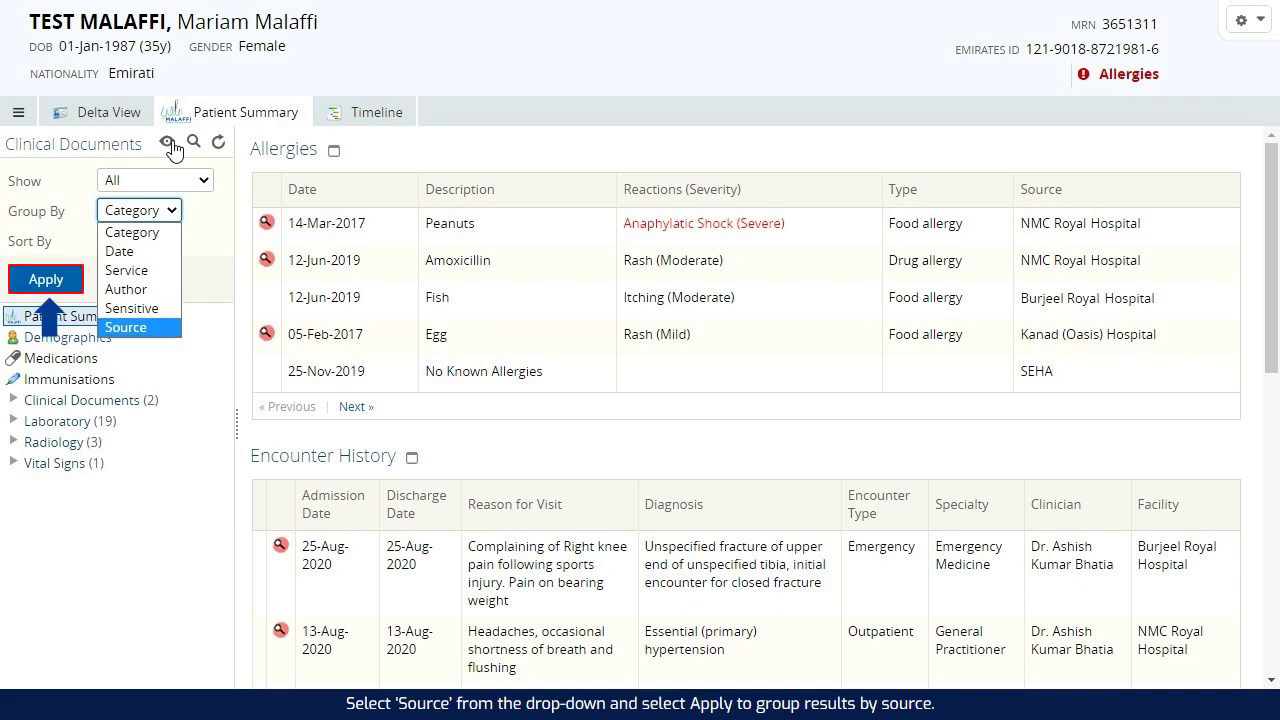
left_click(40, 280)
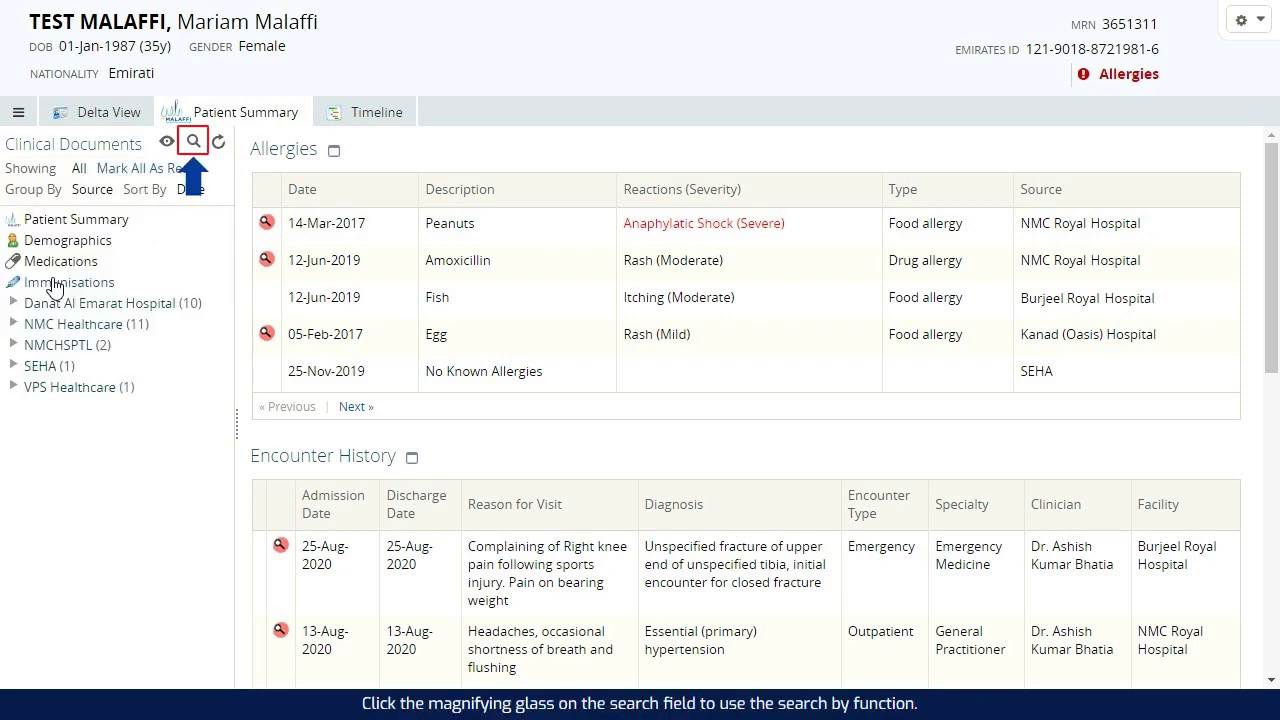
Search the clinical documents for 'COVID'.
left_click(196, 143)
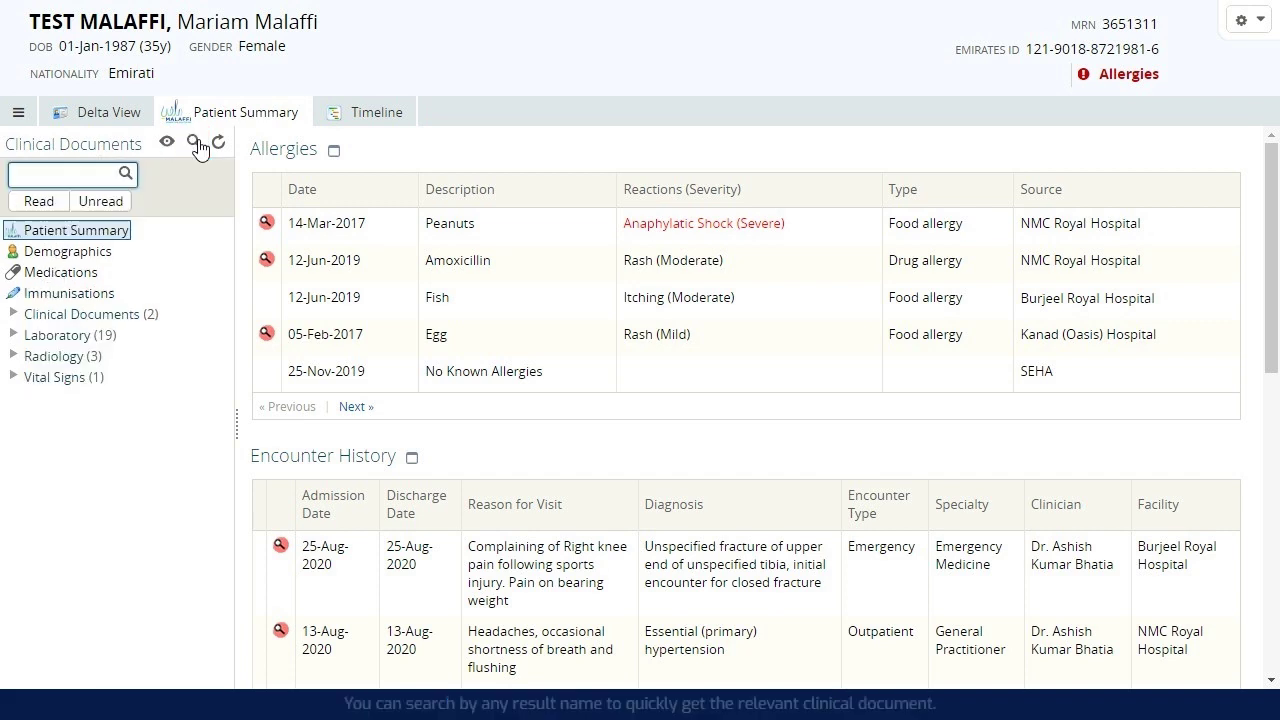
type("COVID")
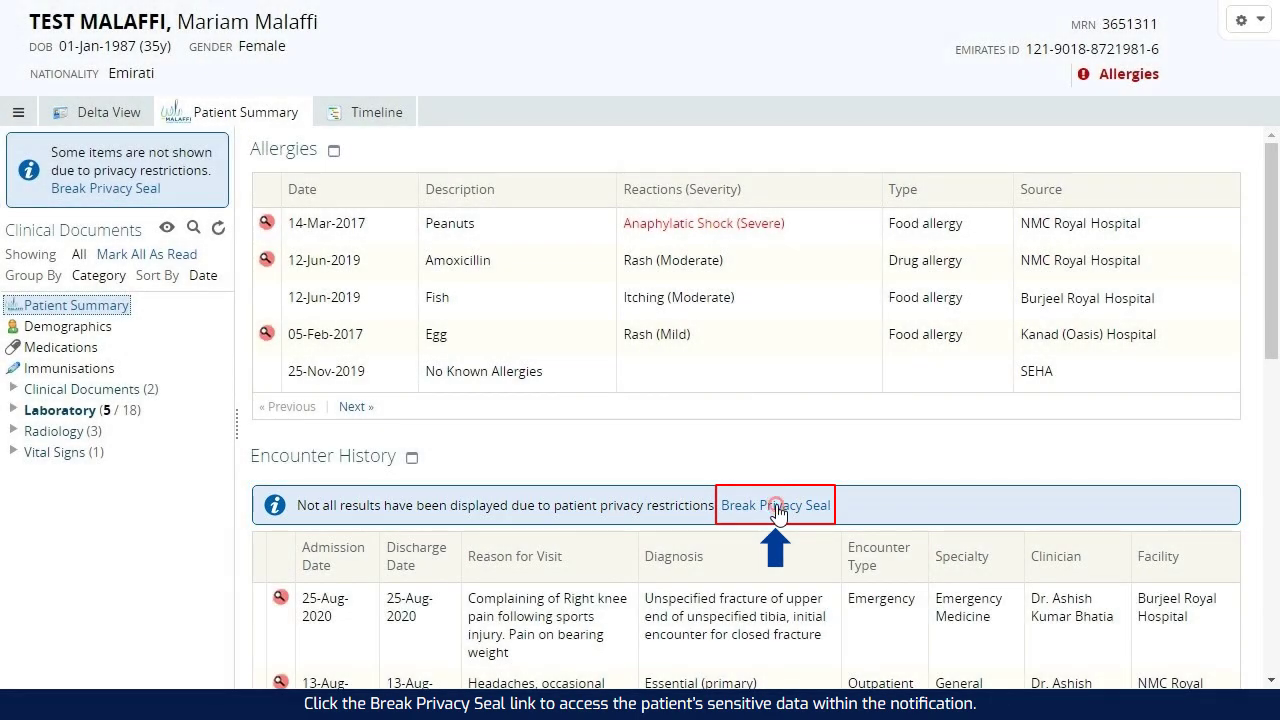
Break the privacy seal with reason Providing Routine Care and comment 'Patient attending for regular consultation'.
left_click(781, 506)
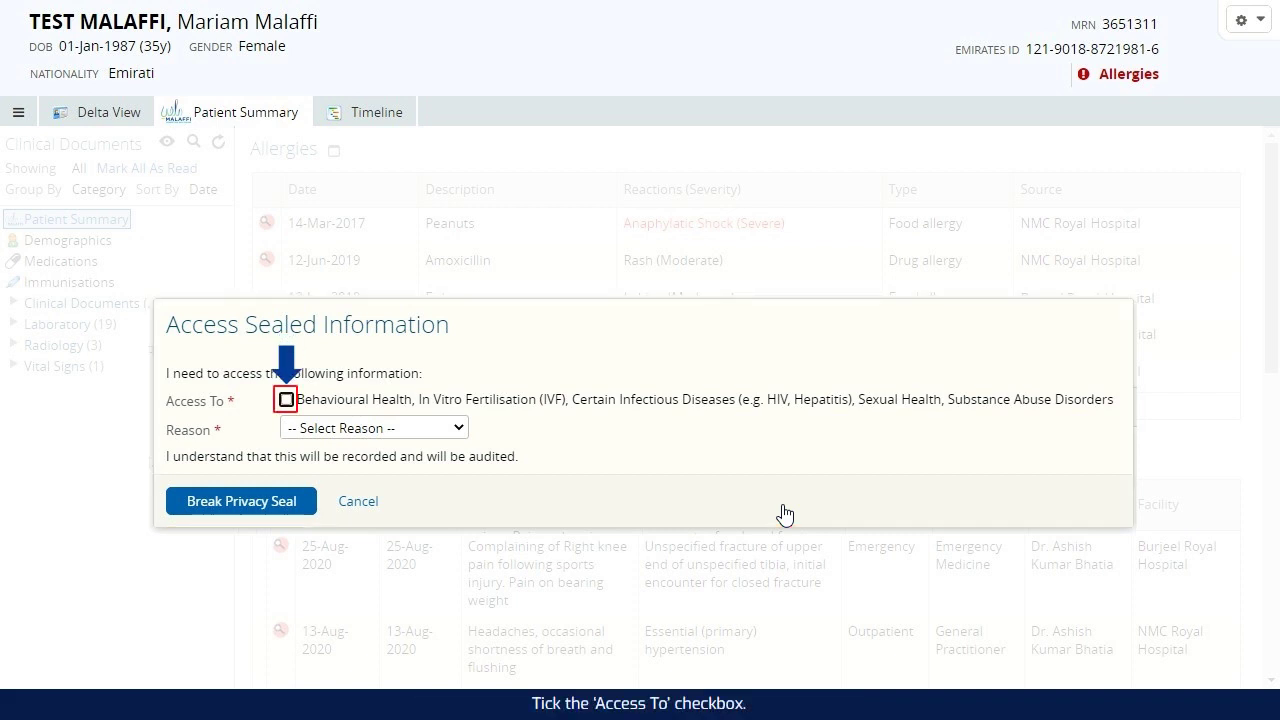
left_click(286, 401)
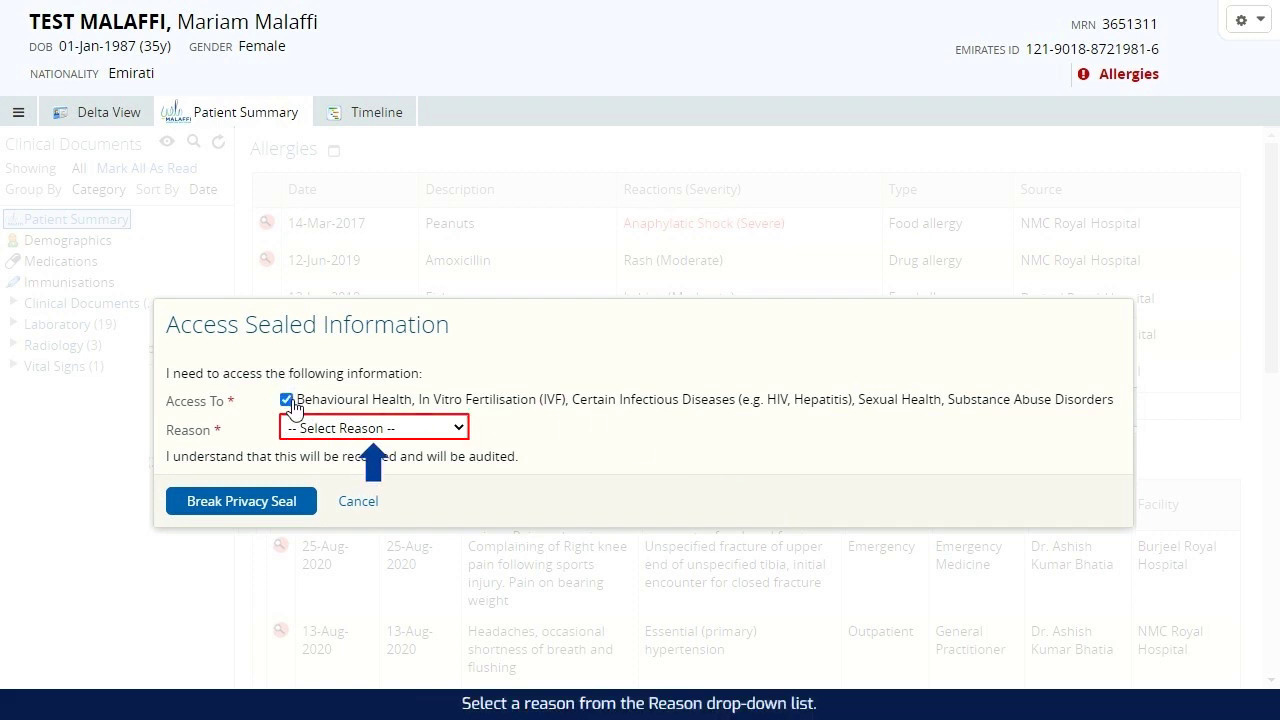
left_click(458, 428)
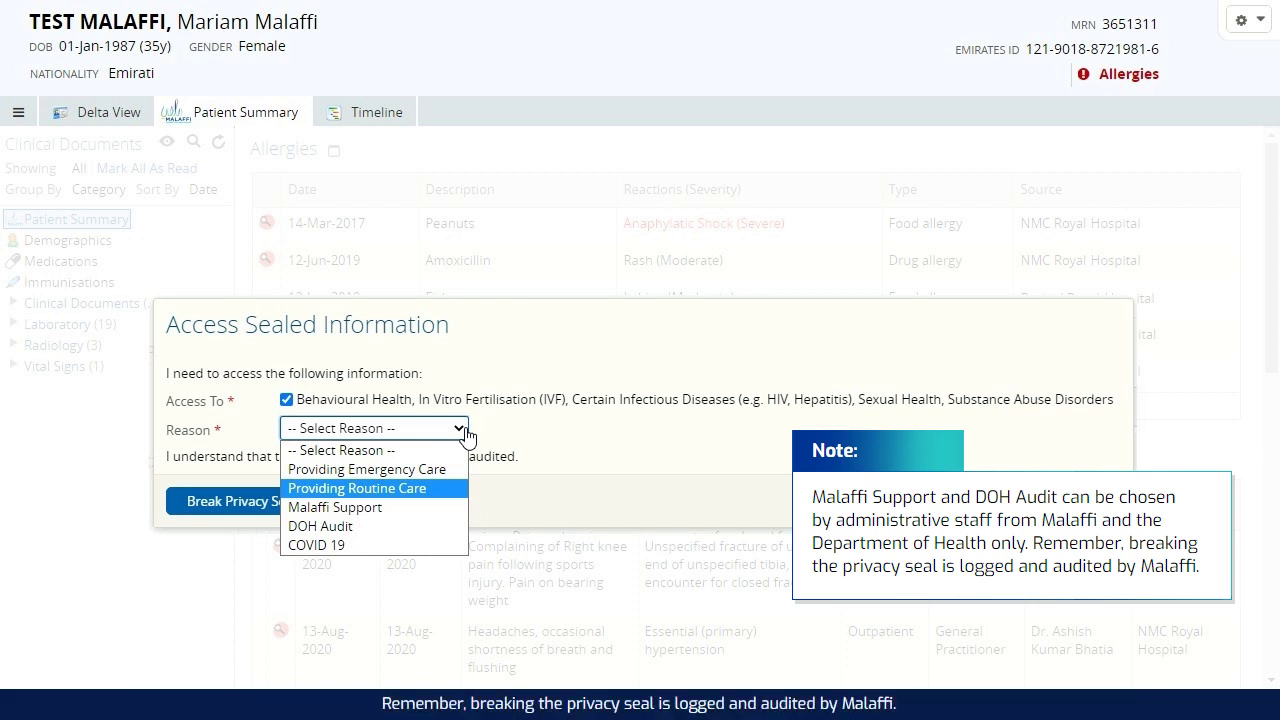
left_click(440, 489)
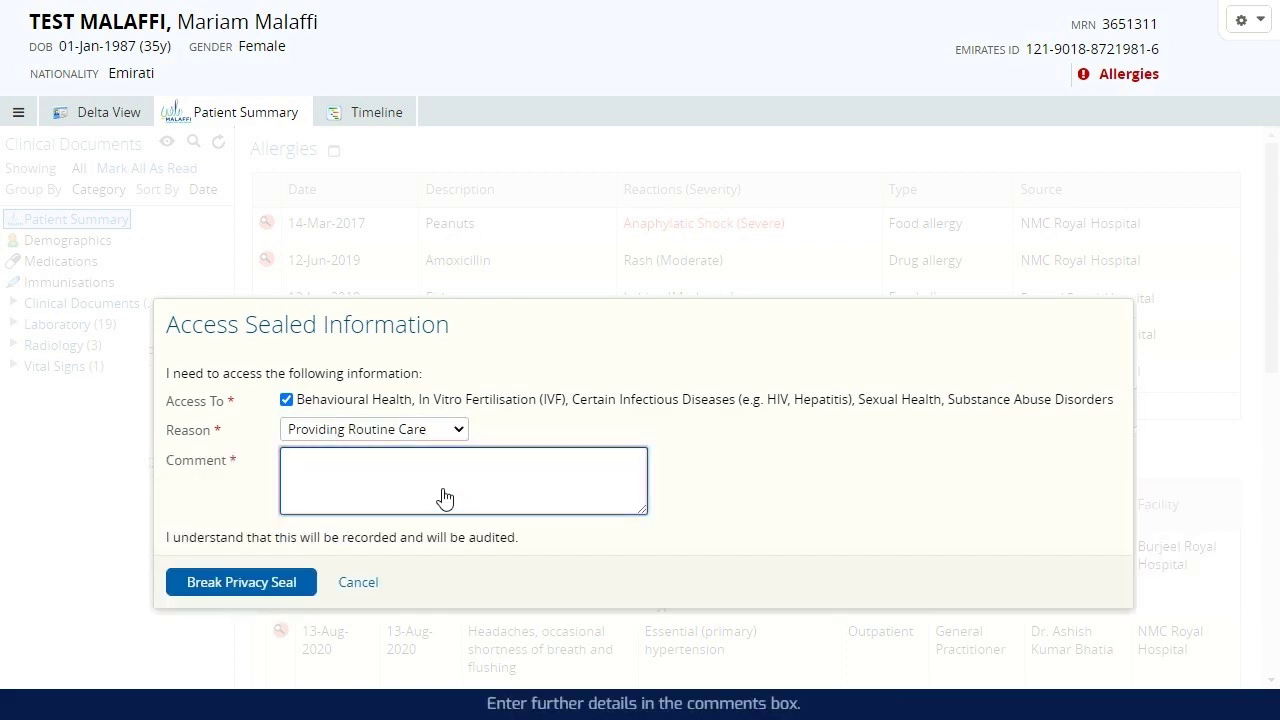
type("Patient attending for regular consultation")
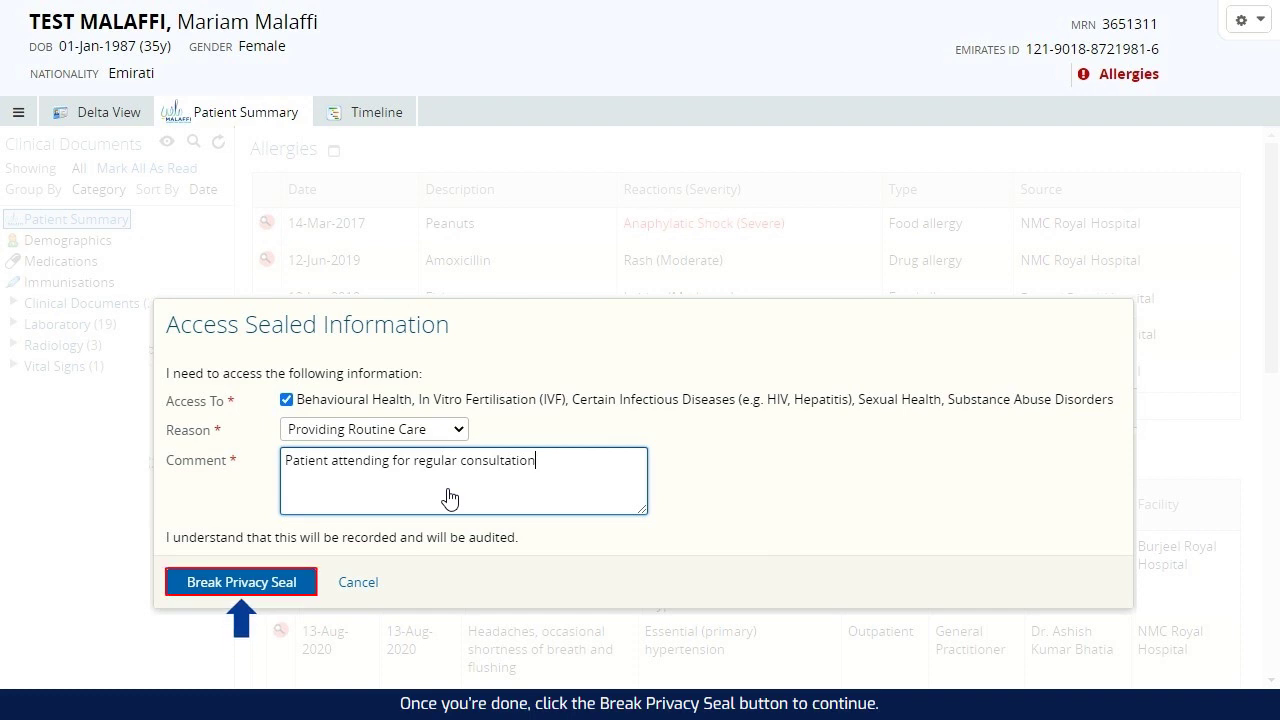
left_click(249, 590)
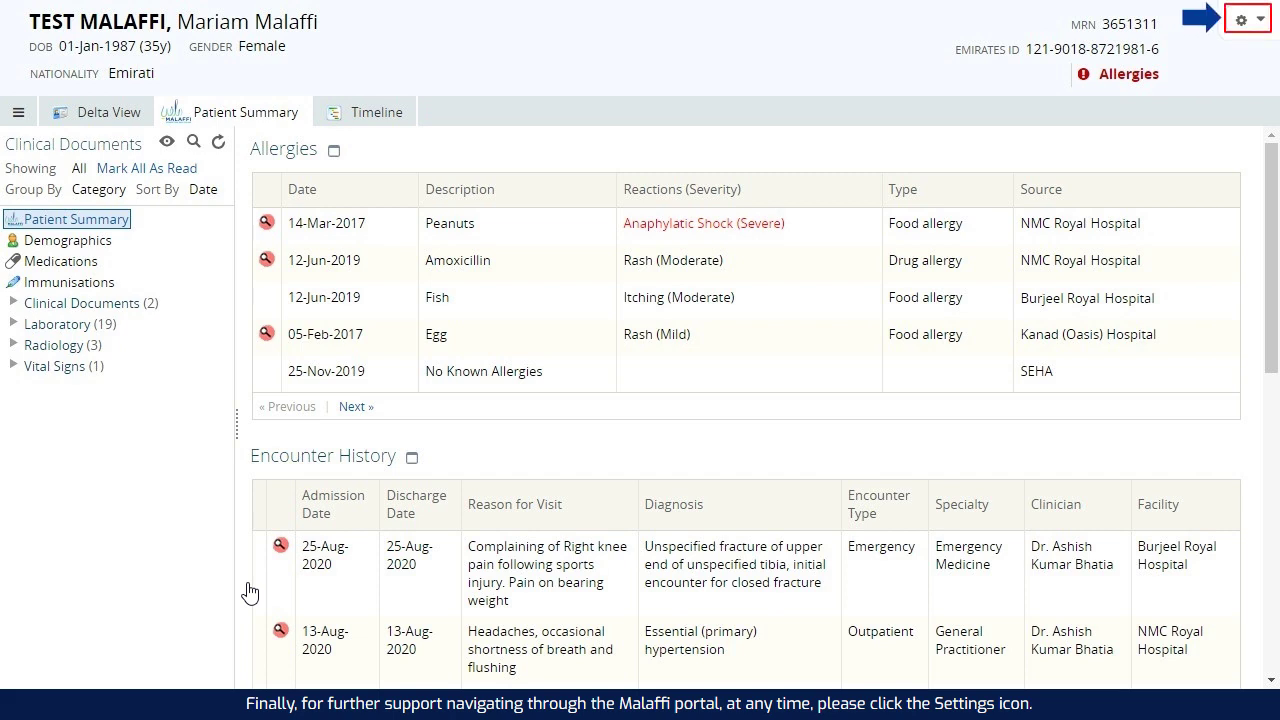
Choose Help from the Settings gear menu to bring up the portal's quick resource guide.
left_click(1241, 22)
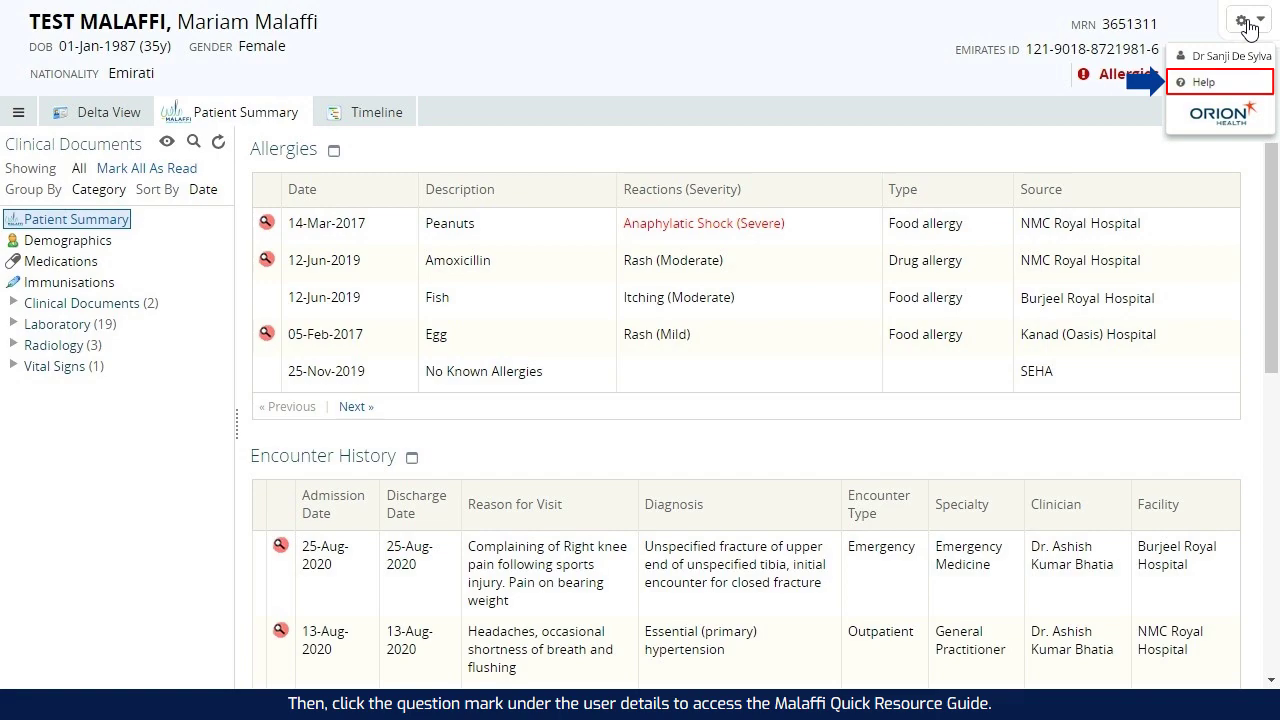
left_click(1204, 84)
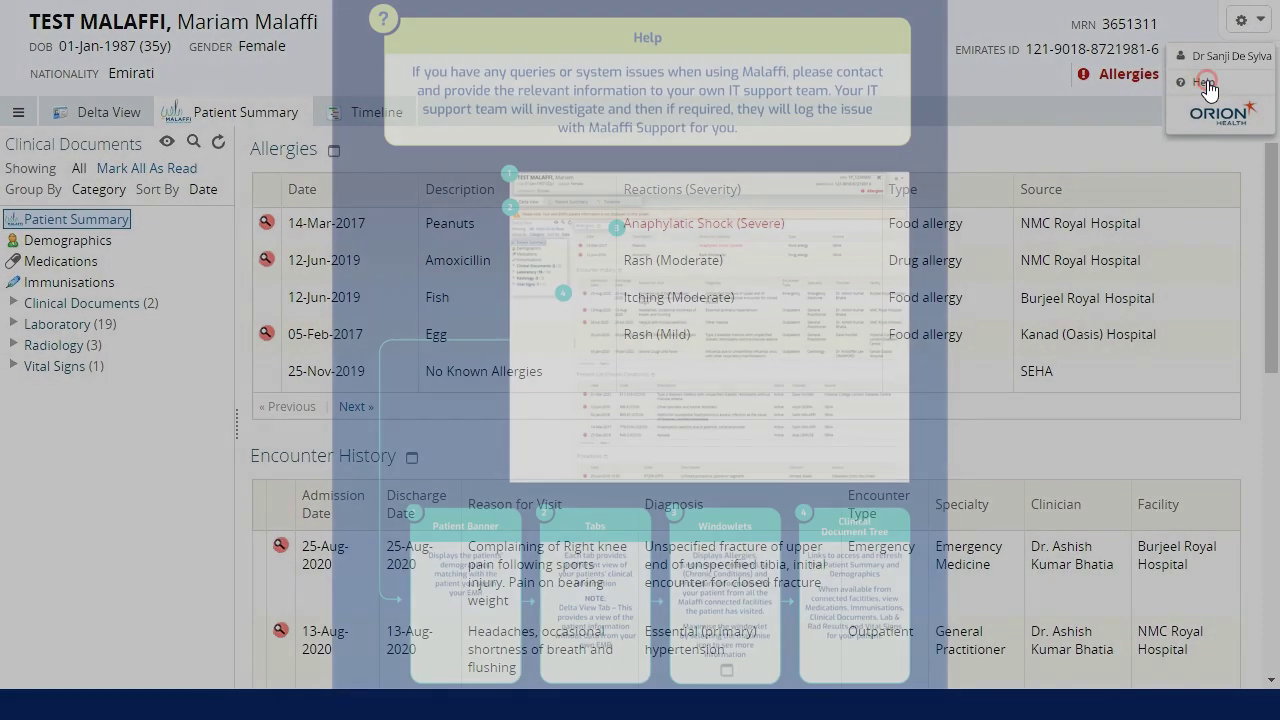